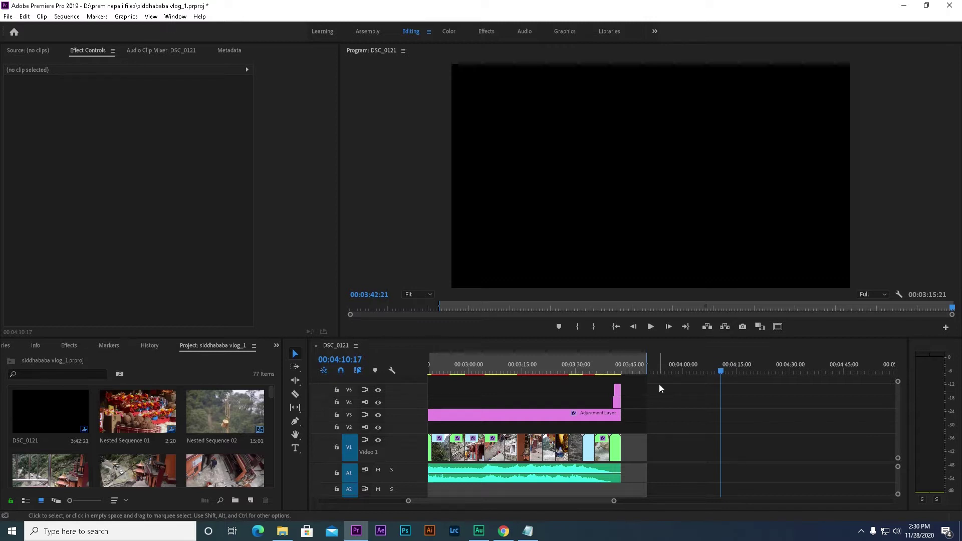
- Park the playhead on the vlog sequence's last frame, around 00:03:44
left_click(656, 400)
key("minus")
key("minus")
key("minus")
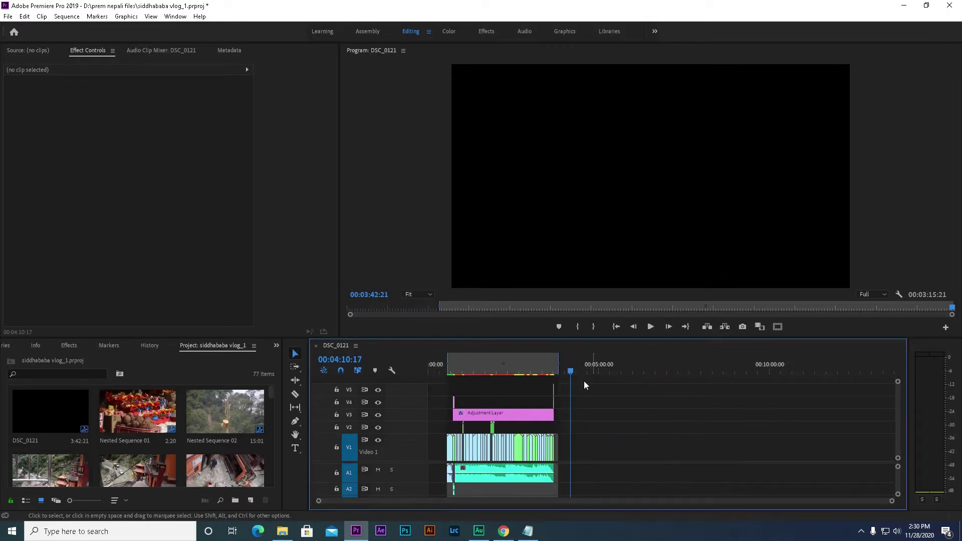
left_click(546, 370)
key("equal")
key("equal")
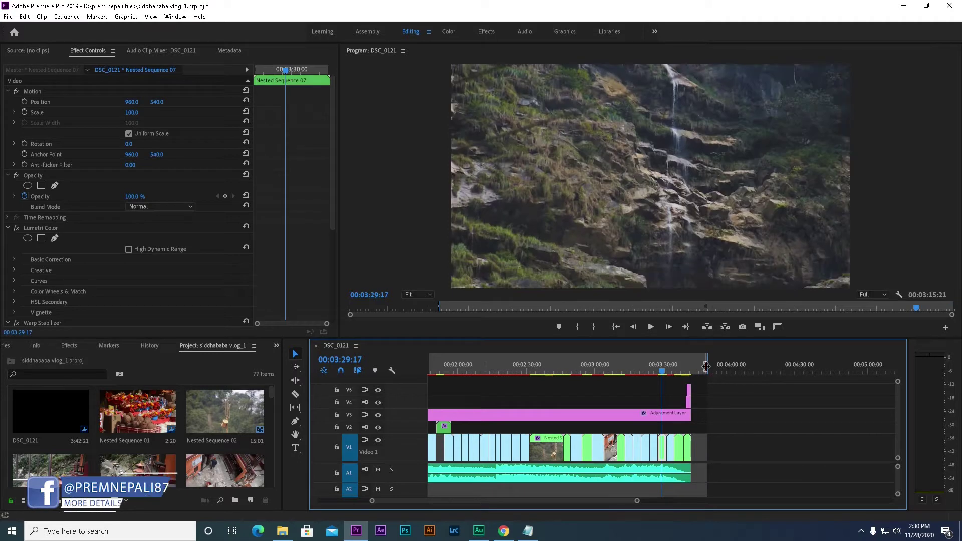
left_click(702, 366)
key("minus")
key("minus")
key("equal")
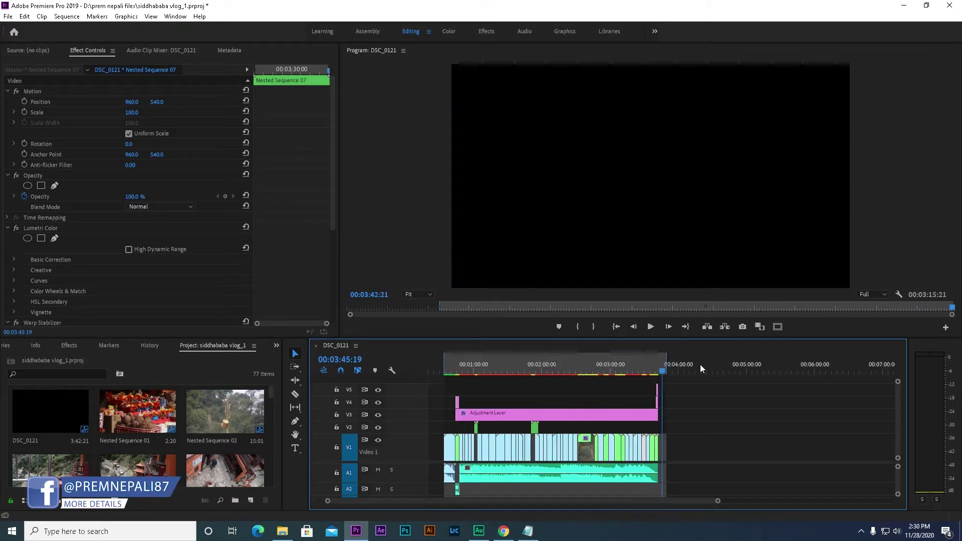
key("equal")
key("equal")
key("equal")
key("equal")
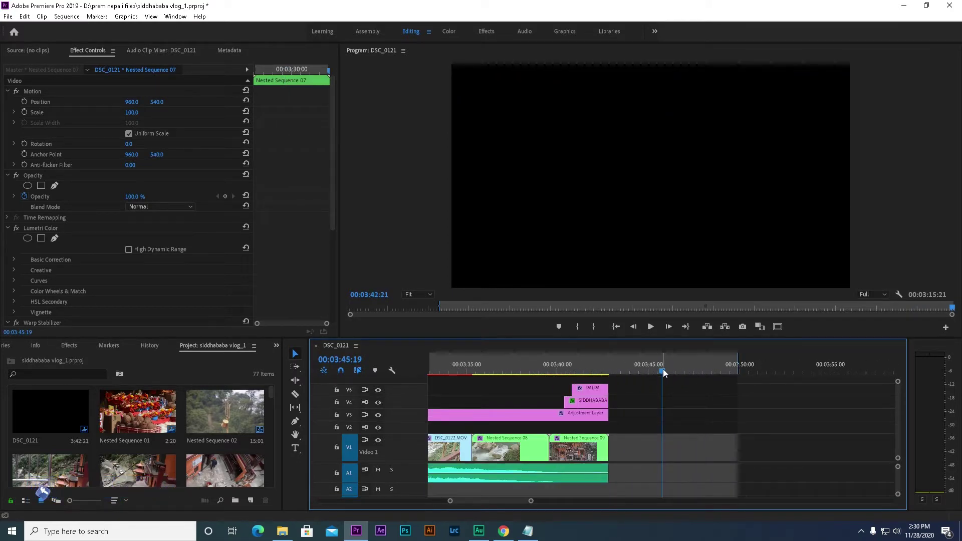
left_click_drag(664, 372, 656, 375)
key("minus")
key("minus")
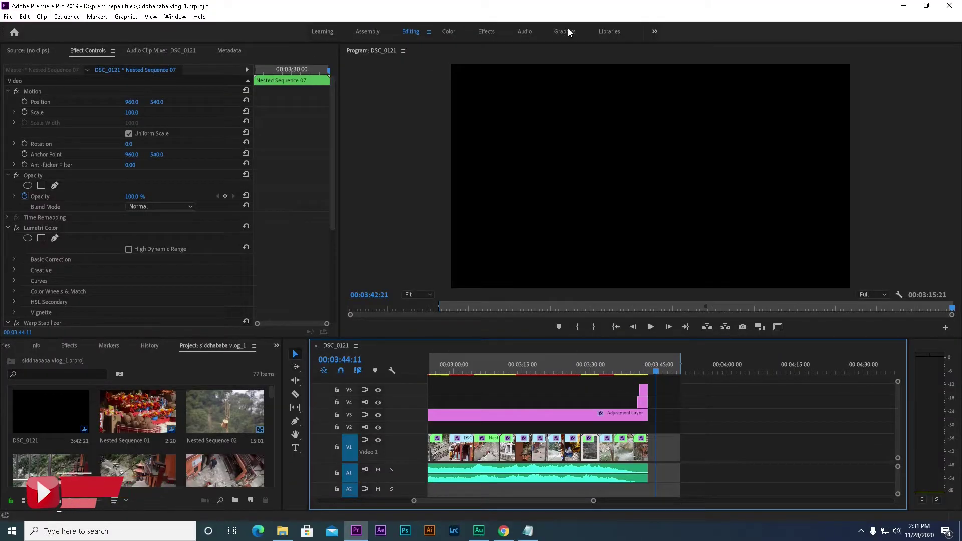
- Switch to the Graphics workspace and set Essential Graphics to its Edit side instead of templates
left_click(568, 31)
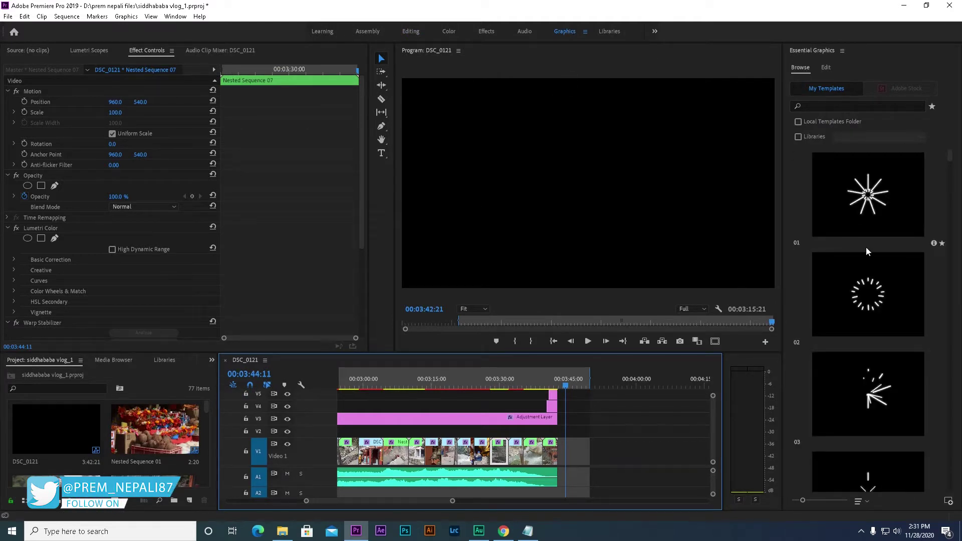
mouse_move(950, 156)
left_mouse_down()
mouse_move(955, 202)
mouse_move(952, 150)
left_mouse_up()
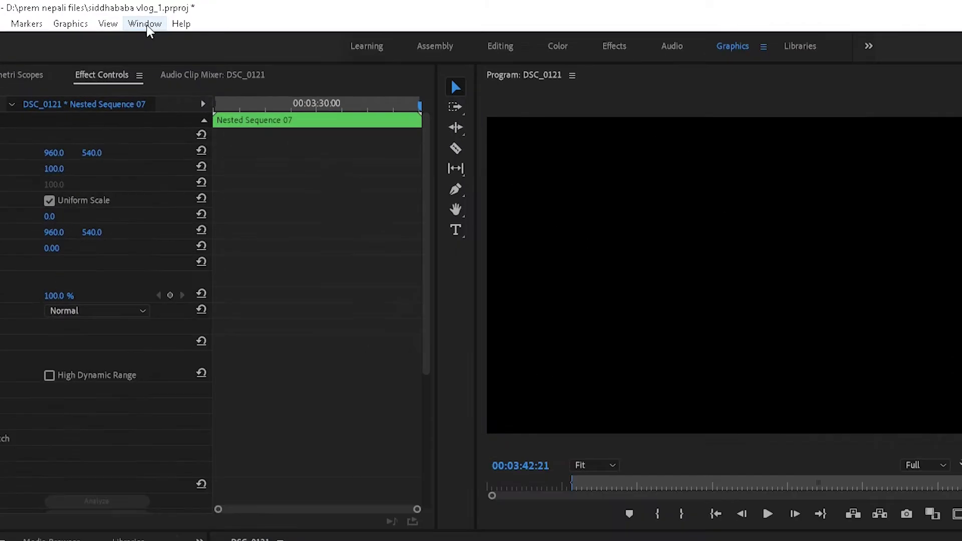
left_click(177, 20)
mouse_move(169, 39)
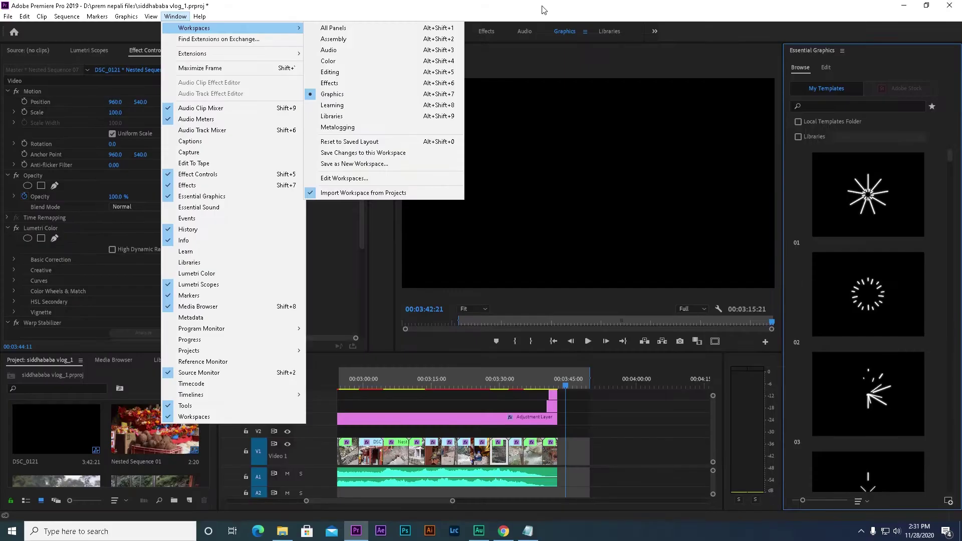
left_click(544, 10)
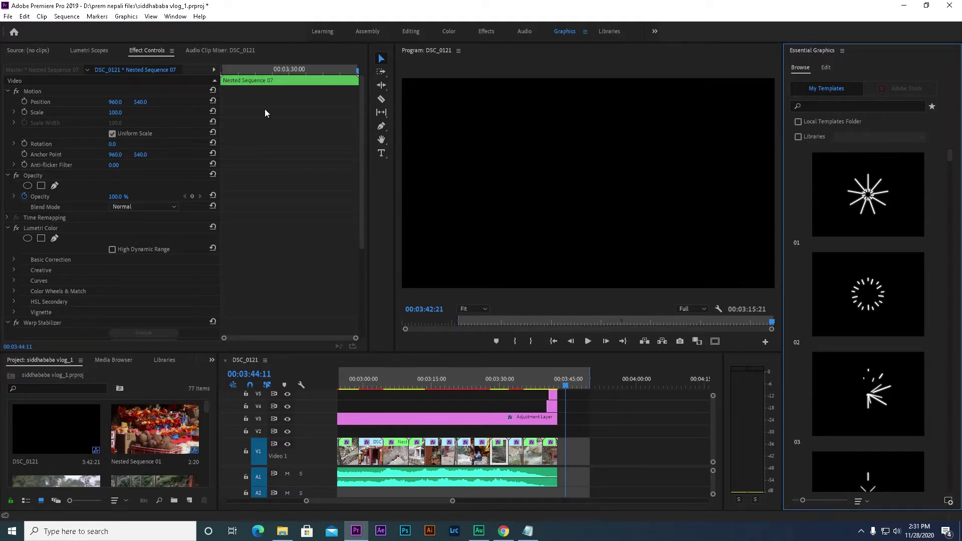
left_click(180, 18)
mouse_move(196, 30)
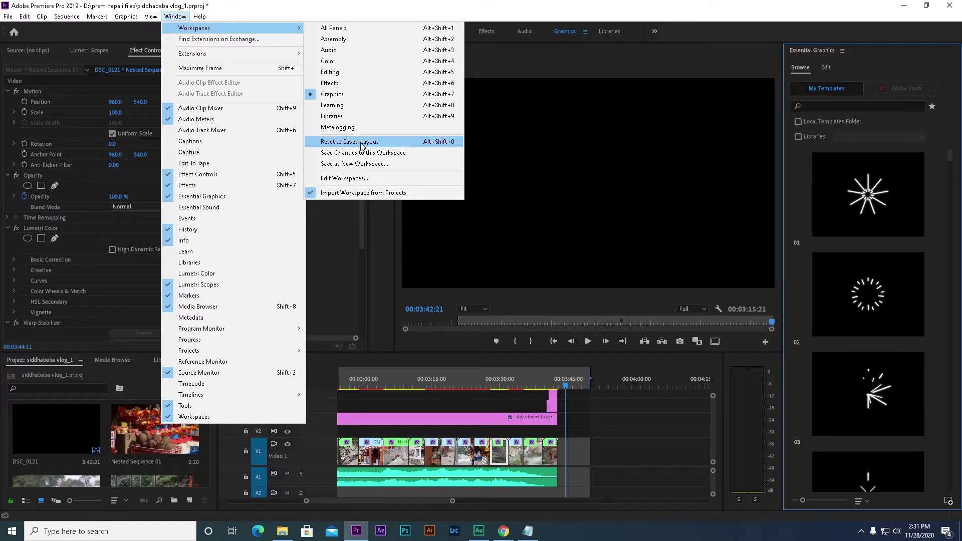
left_click(742, 16)
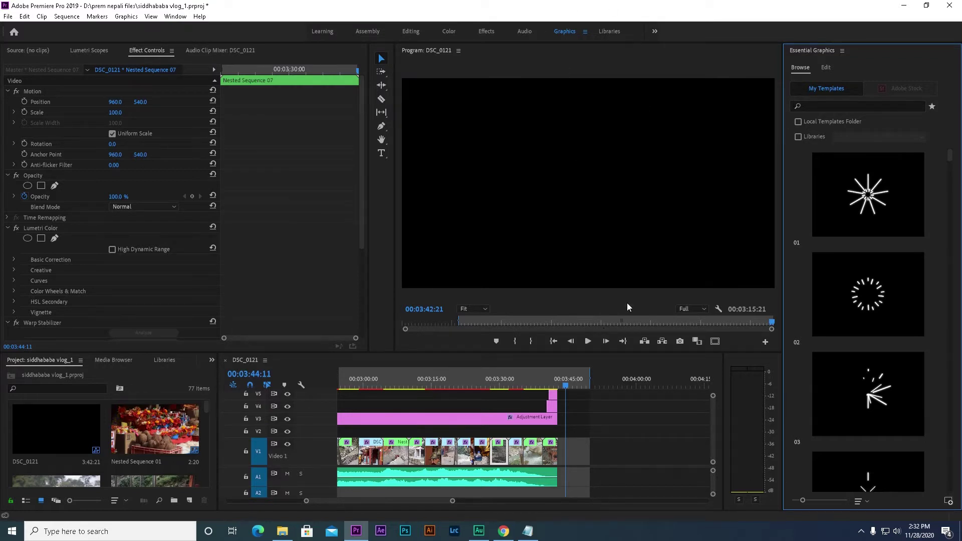
left_click(826, 68)
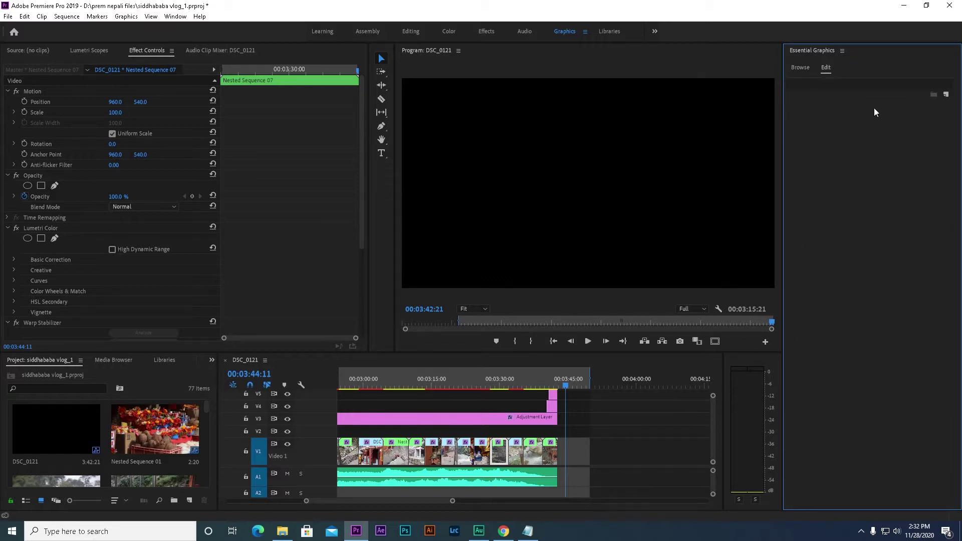
- Add a New Text Layer graphic at the sequence end and select its placeholder text
left_click(947, 95)
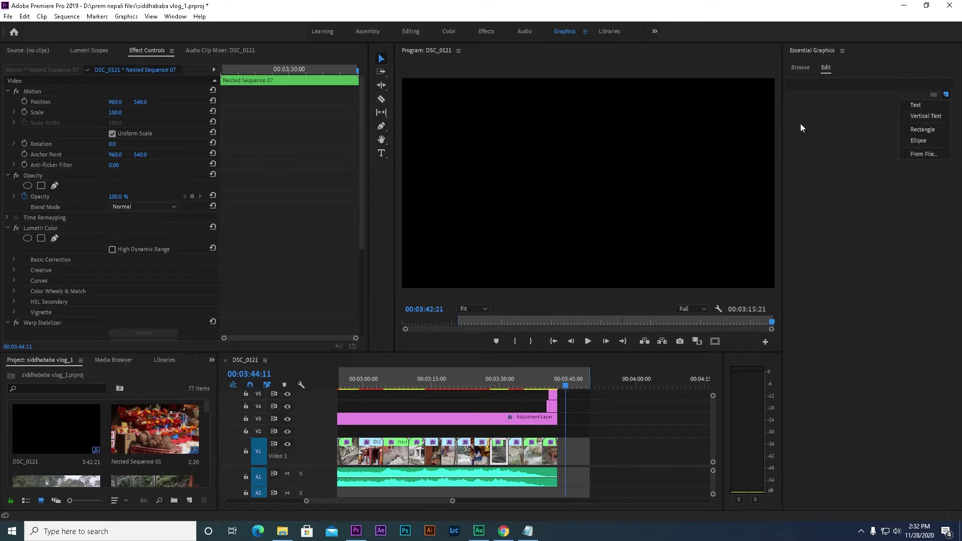
left_click(916, 109)
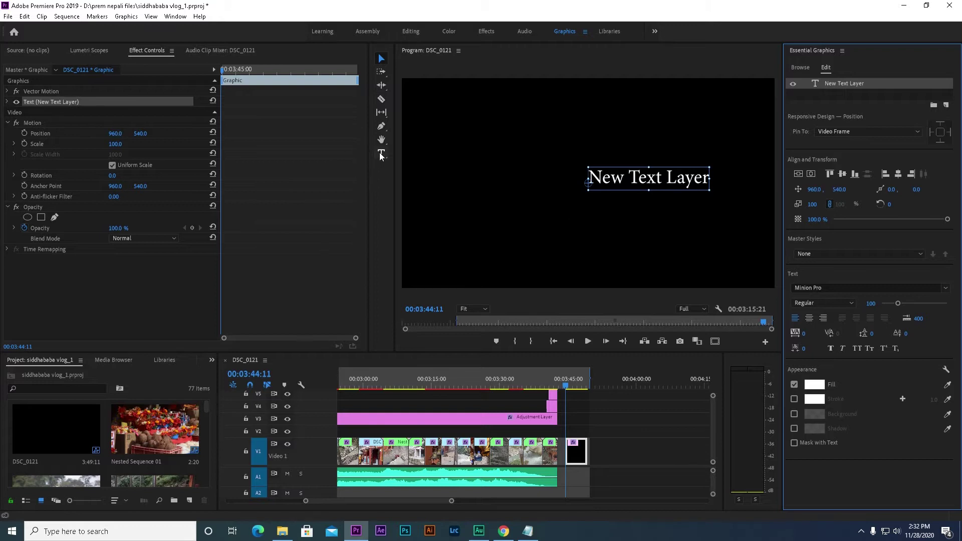
left_click(381, 153)
left_click(661, 176)
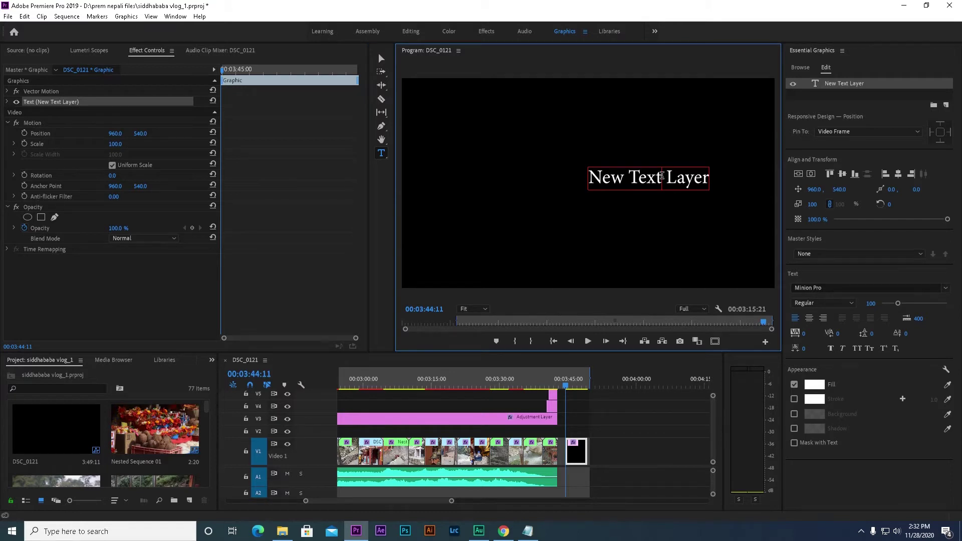
key("ctrl+a")
- Copy all the repeated SUBSCRIBE MY CHANNEL lines from Notepad
left_click(527, 531)
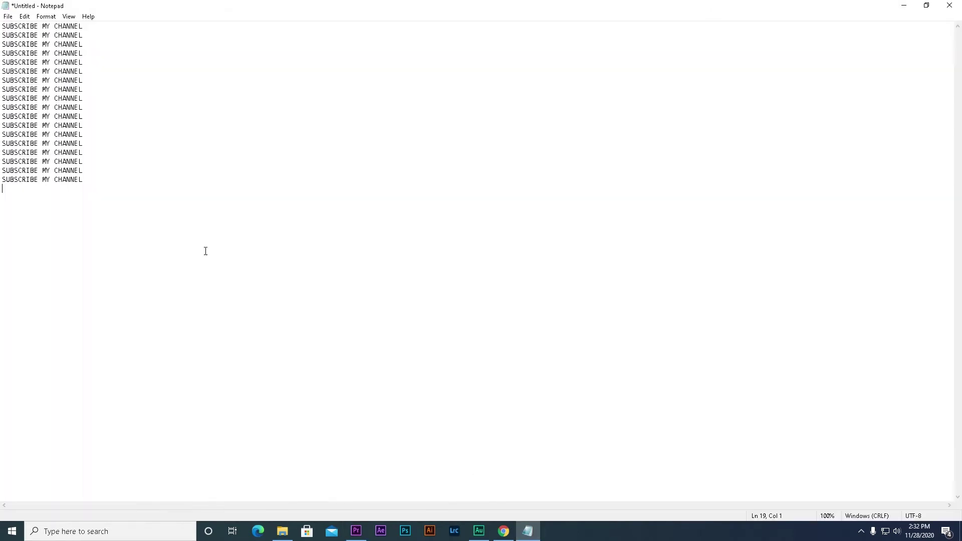
key("ctrl+a")
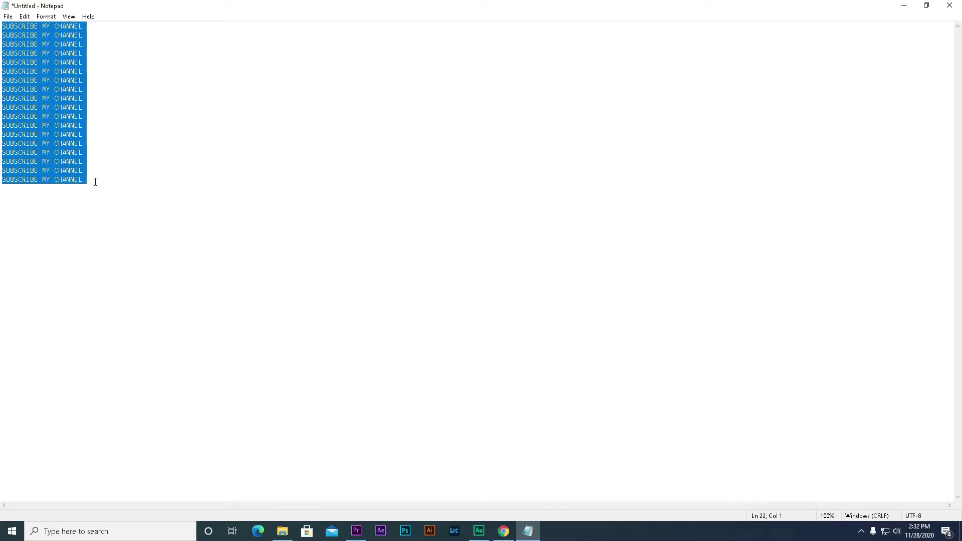
left_click(904, 5)
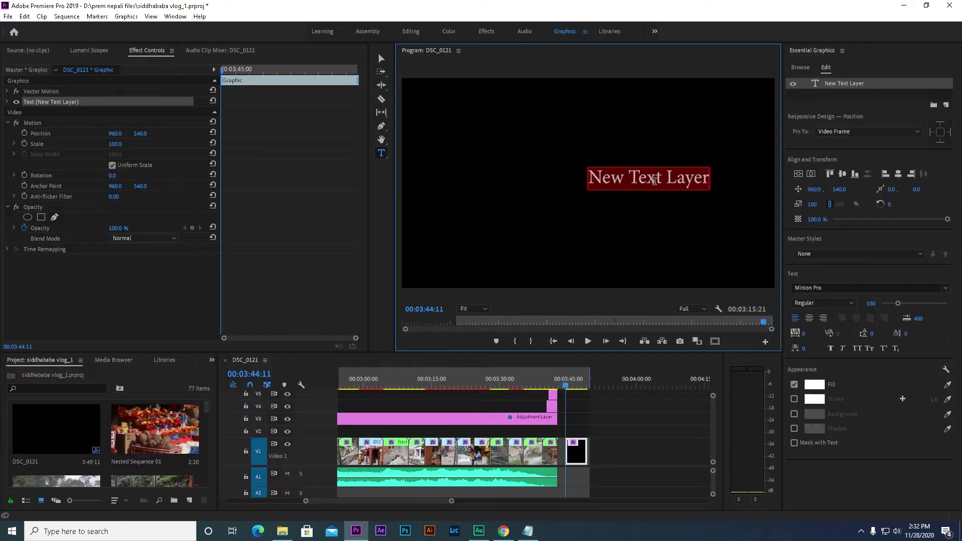
- Paste the SUBSCRIBE MY CHANNEL lines over the placeholder and move the block to 377.1, 349.1
key("ctrl+v")
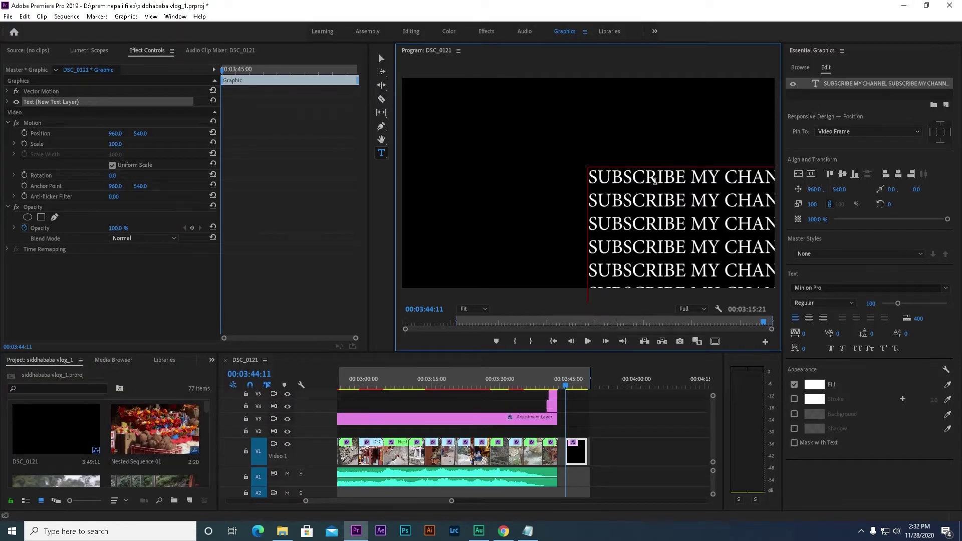
key("Escape")
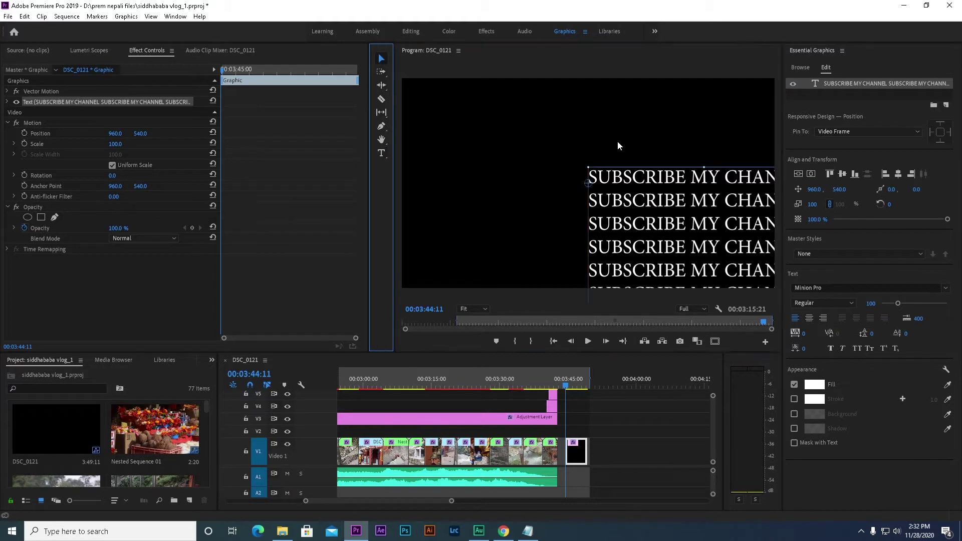
mouse_move(669, 208)
left_mouse_down()
mouse_move(579, 195)
mouse_move(534, 172)
left_mouse_up()
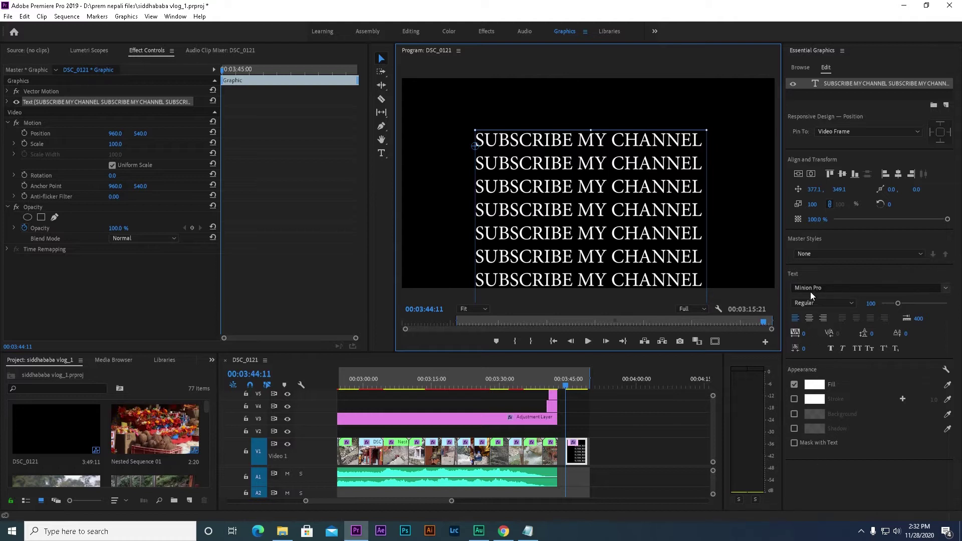
- Centre-align the text lines, centre the block in frame, and select all its text
left_click(809, 318)
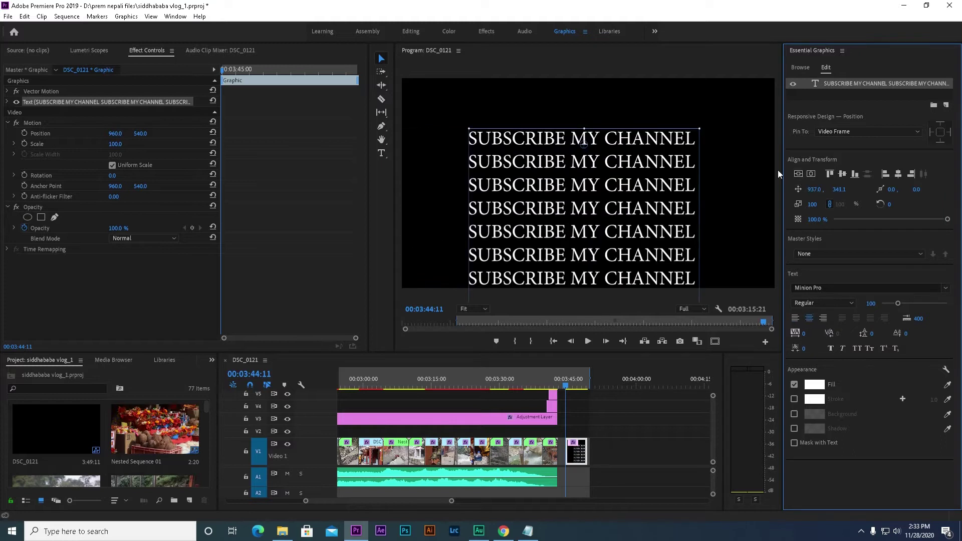
left_click(812, 175)
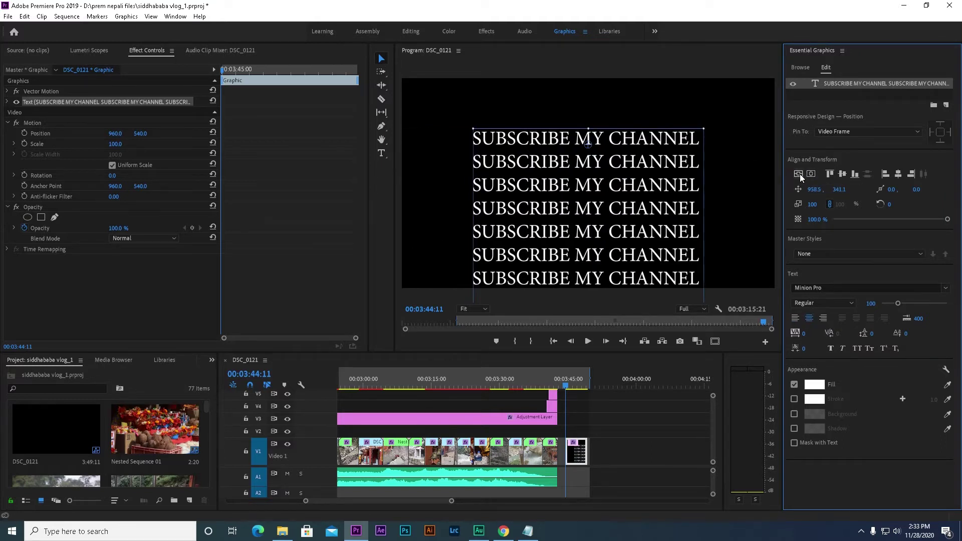
left_click(799, 175)
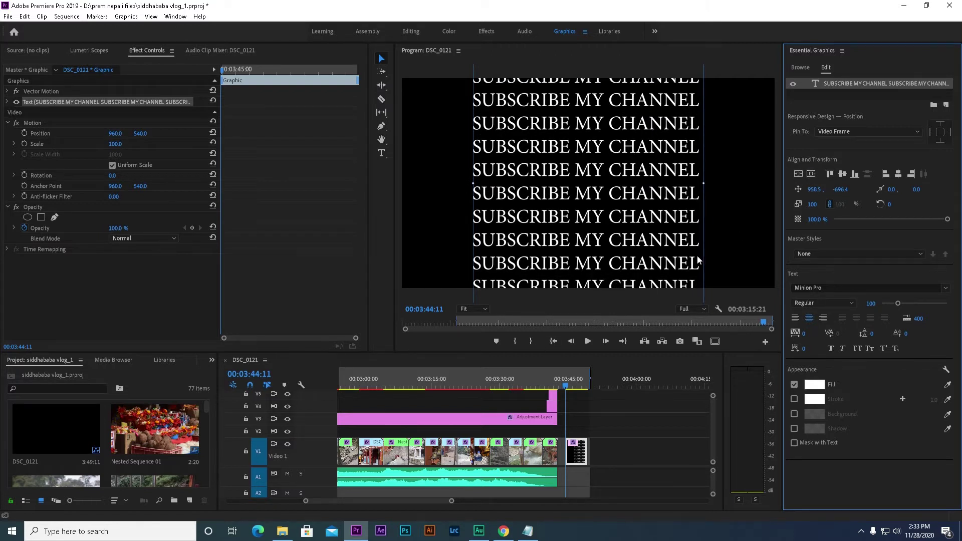
left_click(383, 155)
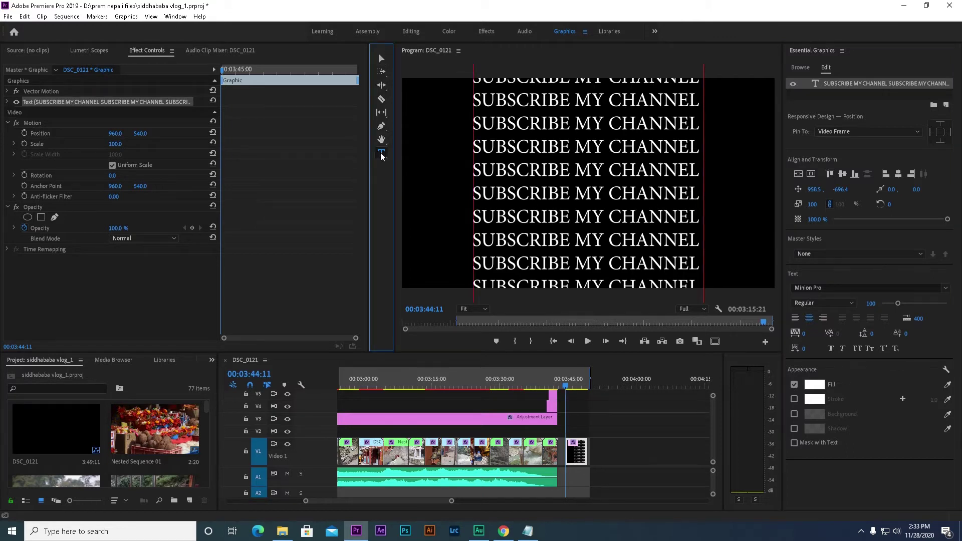
left_click(605, 170)
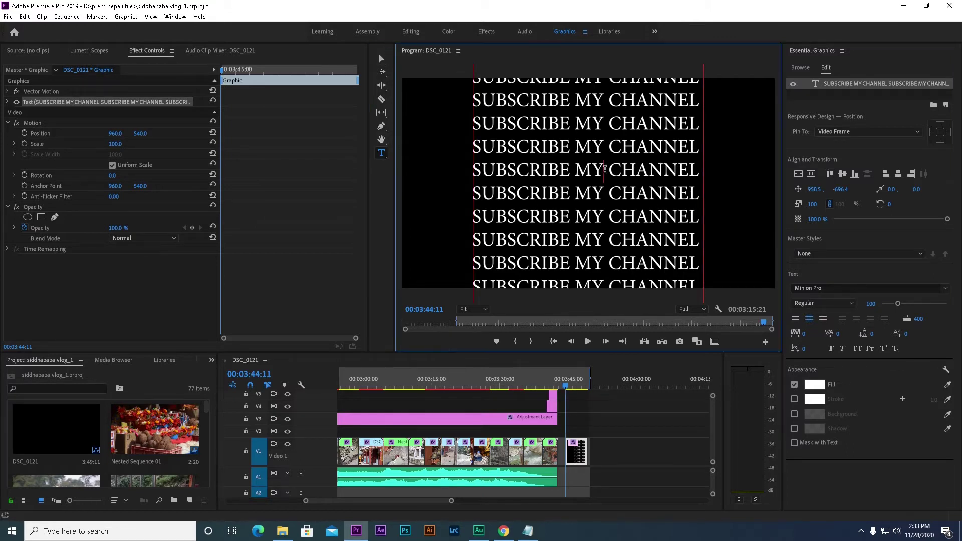
key("ctrl+a")
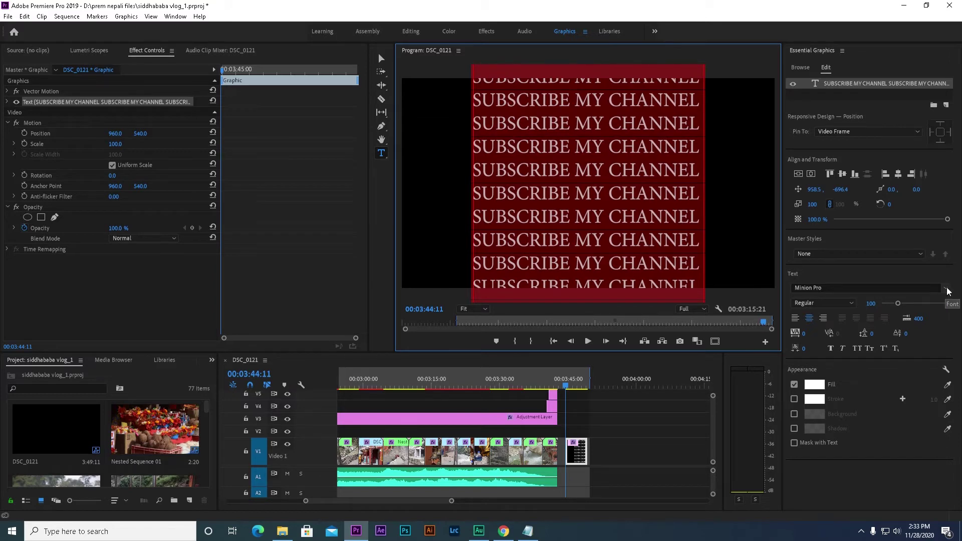
- Change the text font from Minion Pro to Mosk Bold 700 and stop editing the text
left_click(946, 289)
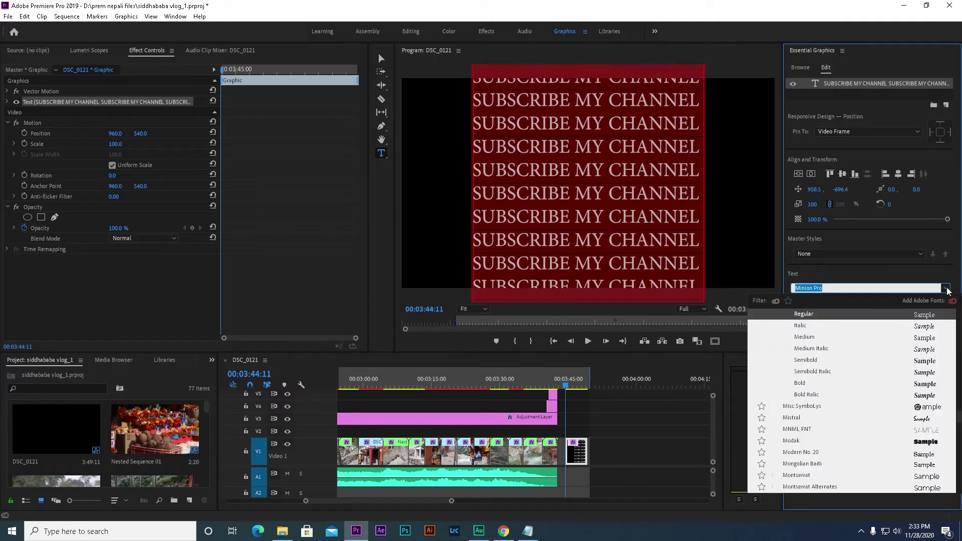
scroll(834, 362, "down", 1)
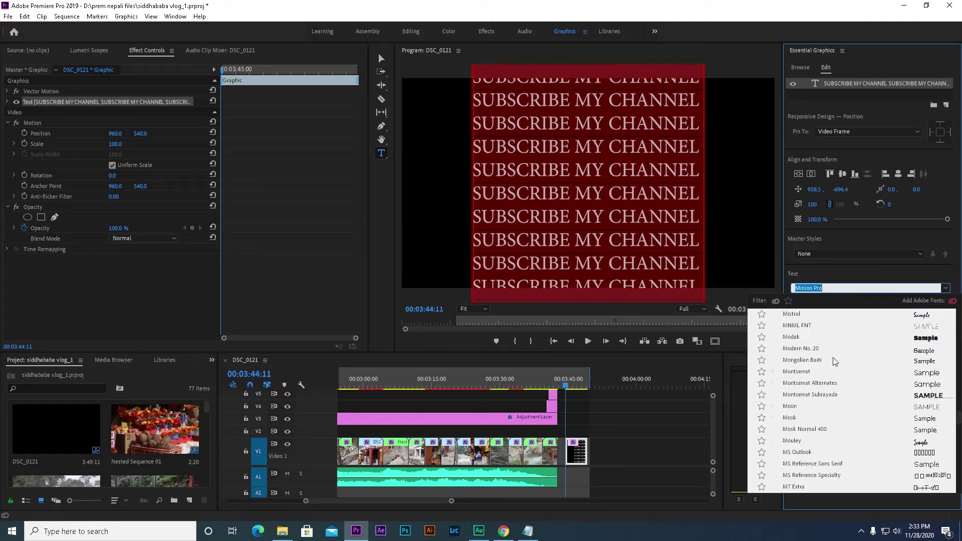
left_click(795, 420)
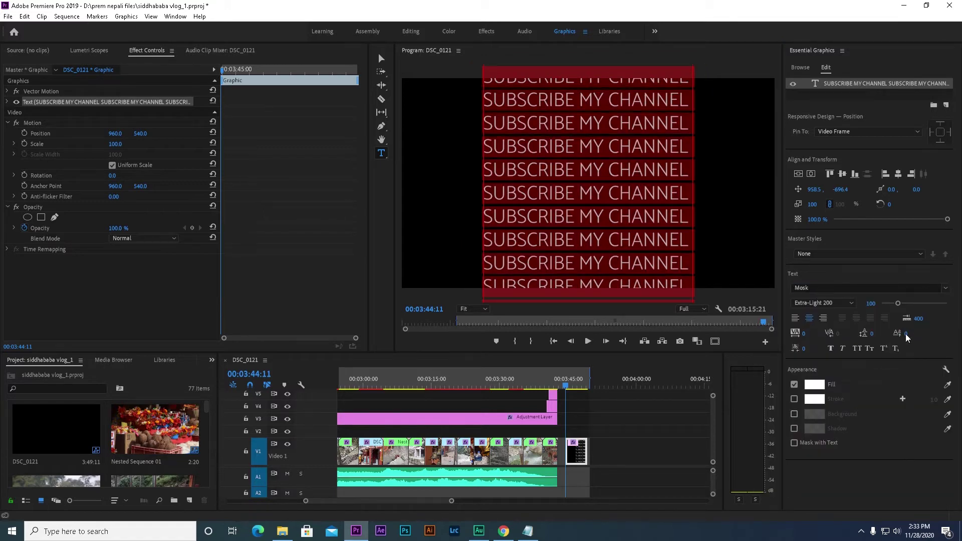
left_click(945, 288)
scroll(825, 390, "down", 1)
scroll(824, 389, "down", 1)
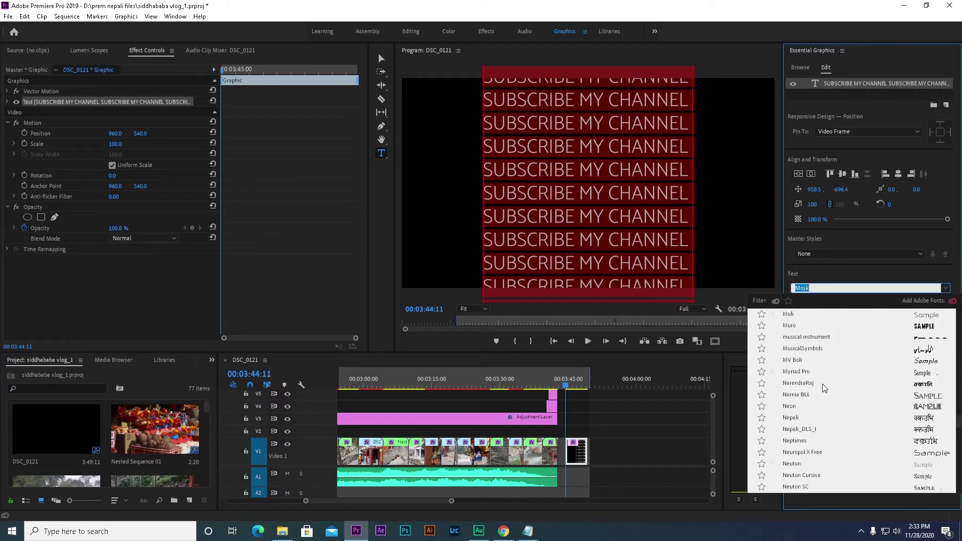
scroll(826, 392, "down", 2)
scroll(826, 392, "down", 3)
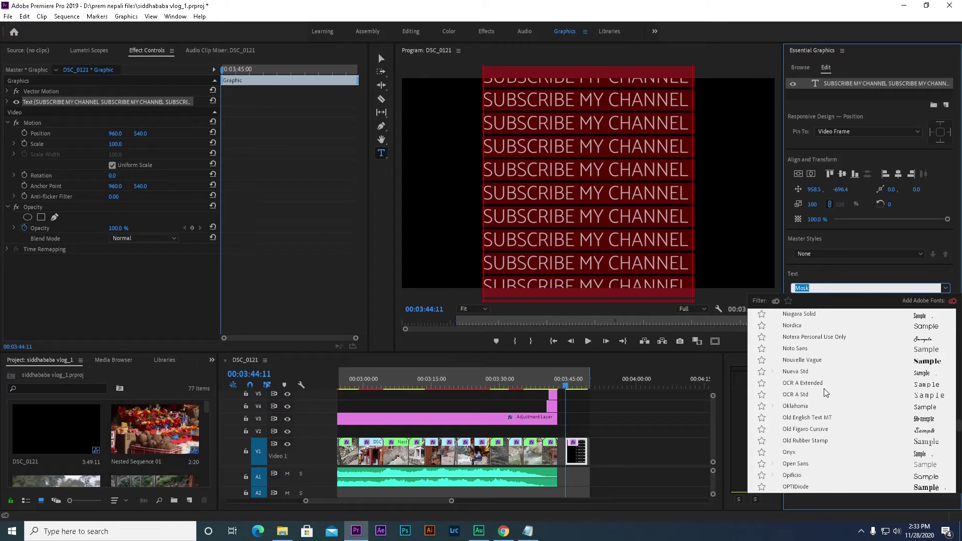
left_click(797, 349)
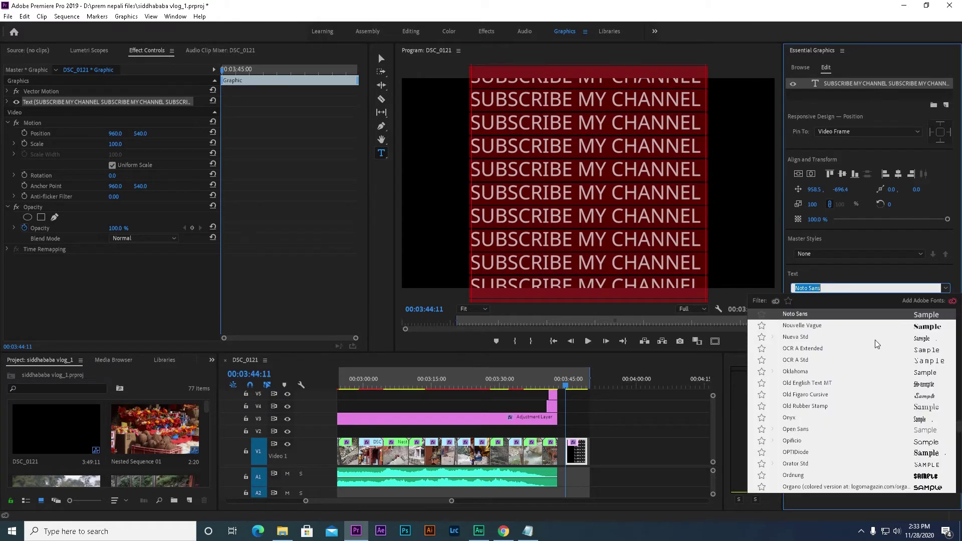
left_click(946, 288)
scroll(803, 362, "up", 3)
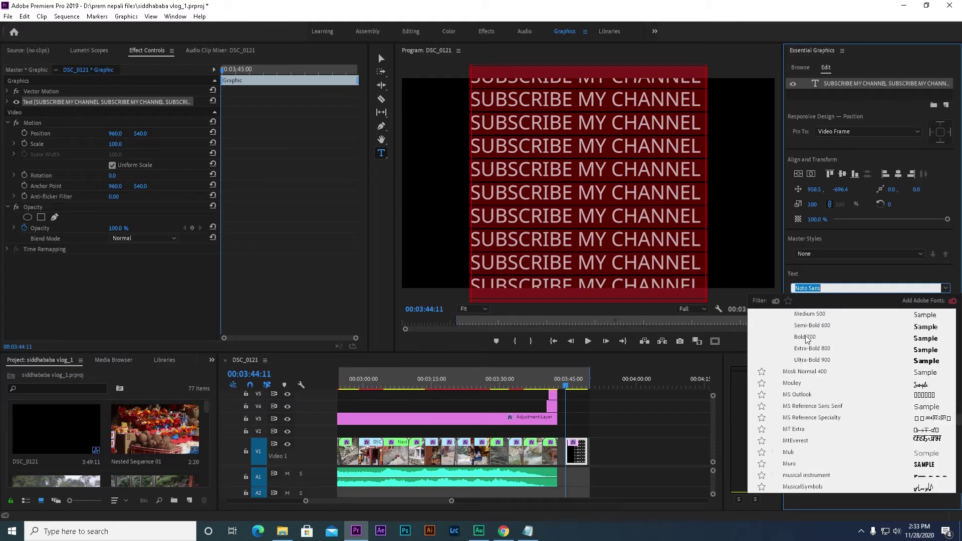
left_click(807, 339)
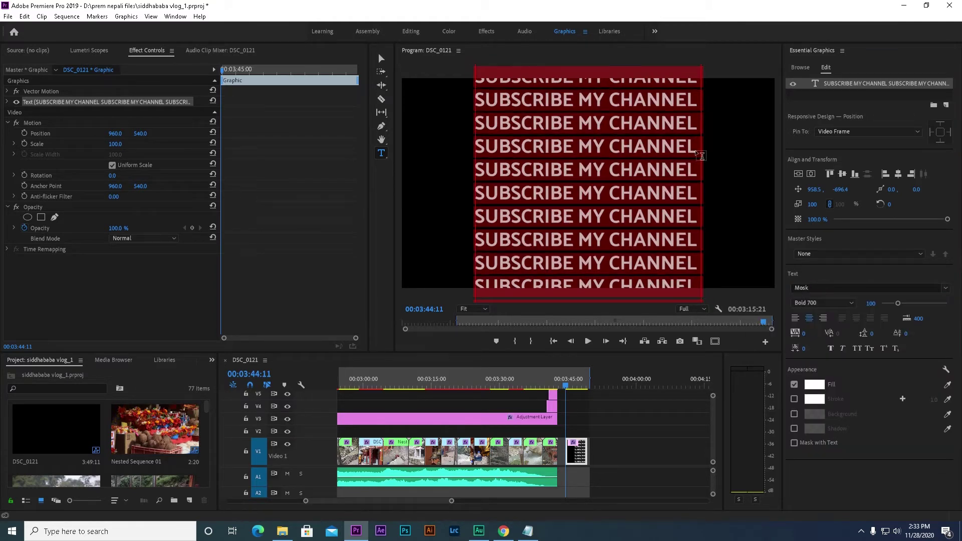
left_click(381, 59)
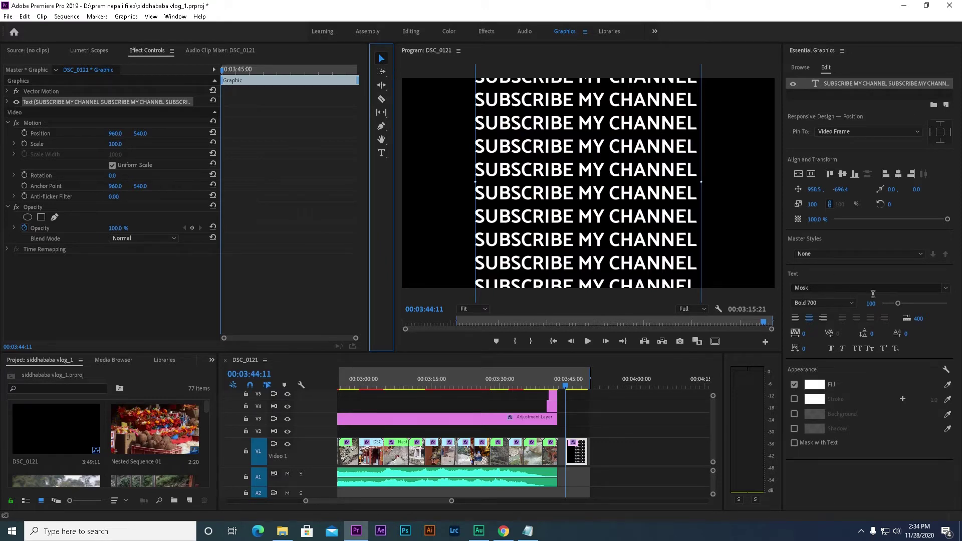
- Shrink the text to size 49 and select the graphic clip at the timeline end
left_click_drag(897, 303, 890, 304)
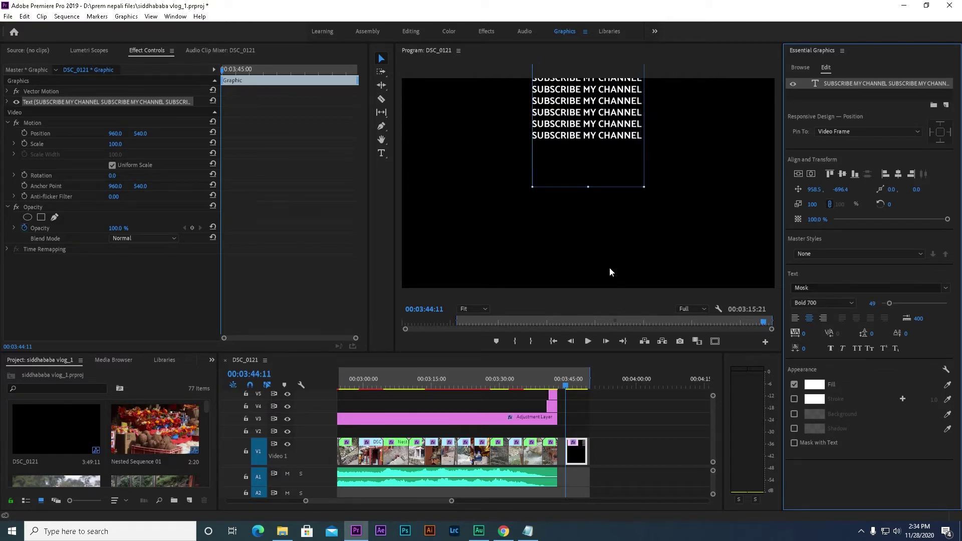
left_click(594, 412)
key("=")
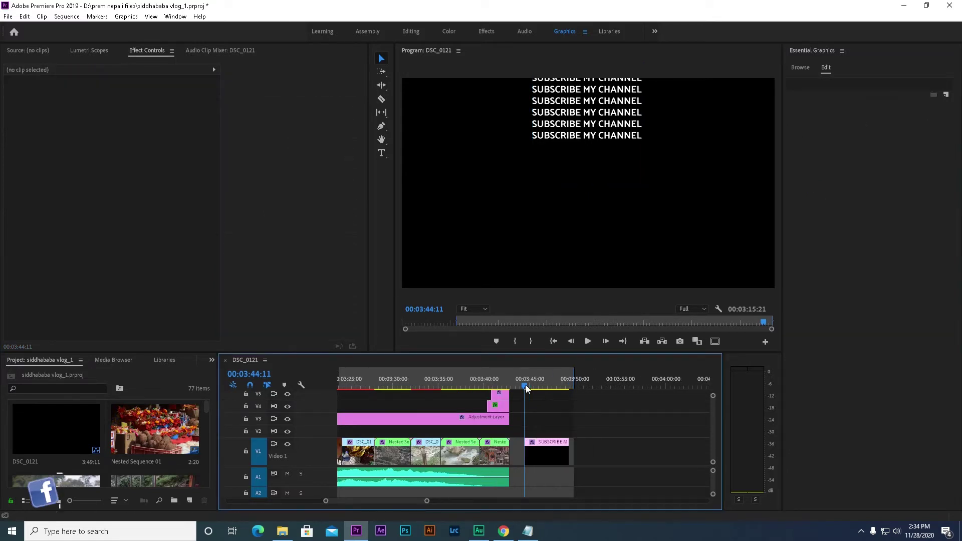
left_click_drag(525, 385, 537, 386)
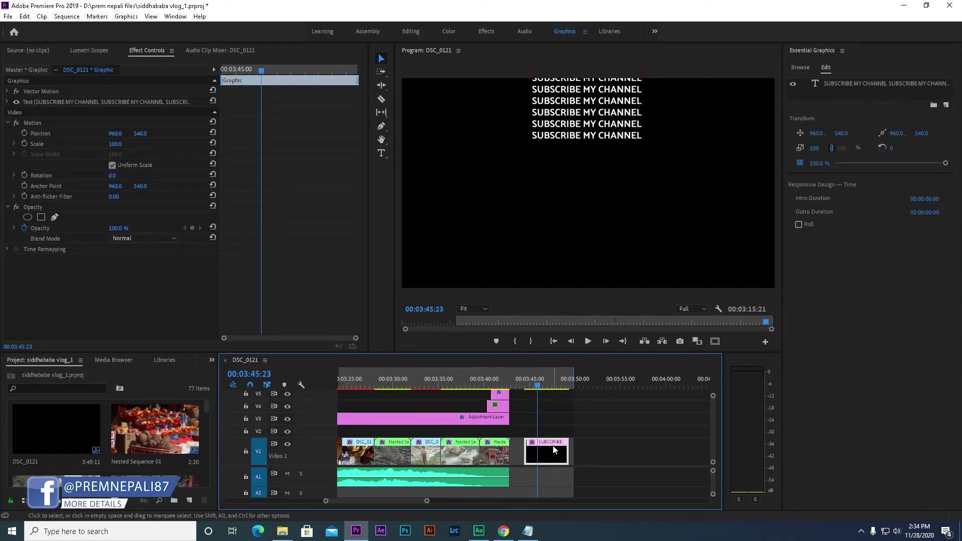
- Play back the graphic, park at 00:03:46:04, and show its Responsive Design — Time settings
key("space")
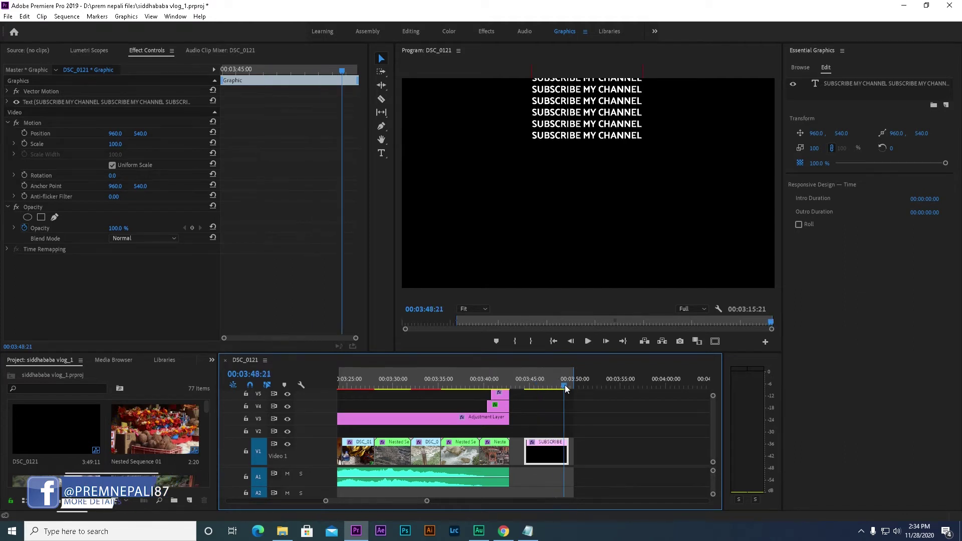
left_click(525, 386)
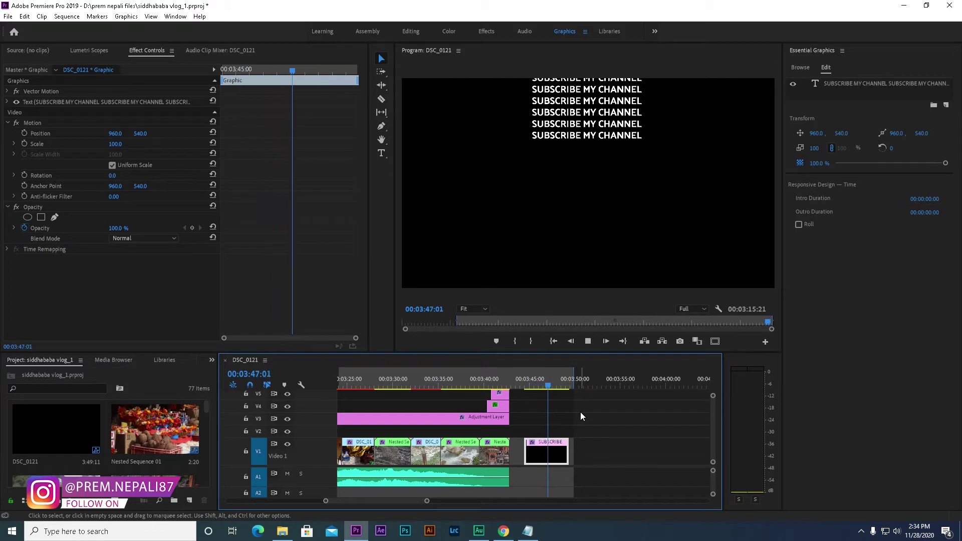
left_click(529, 385)
left_click(539, 387)
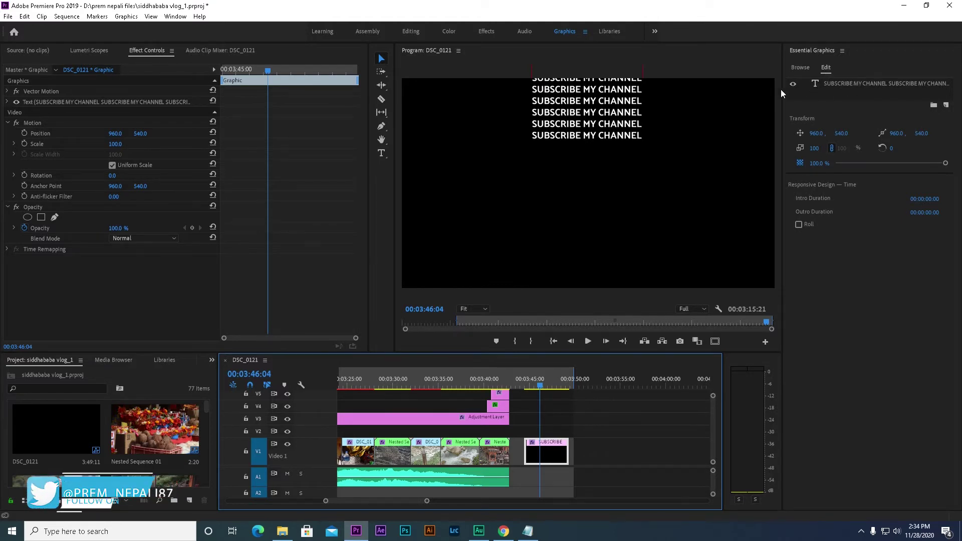
left_click(792, 85)
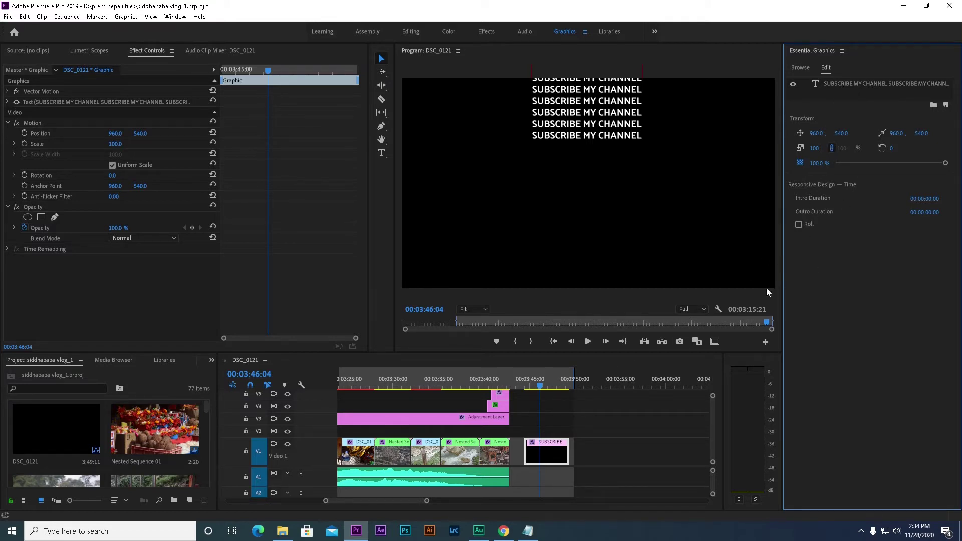
- Turn on Roll under Responsive Design – Time and preview the rolling text
left_click(799, 225)
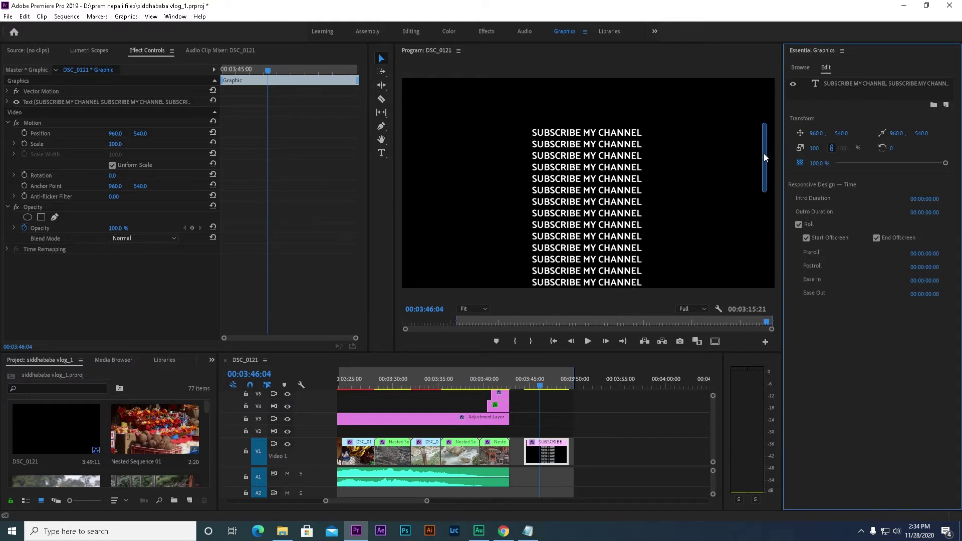
mouse_move(763, 153)
left_mouse_down()
mouse_move(766, 233)
mouse_move(763, 132)
left_mouse_up()
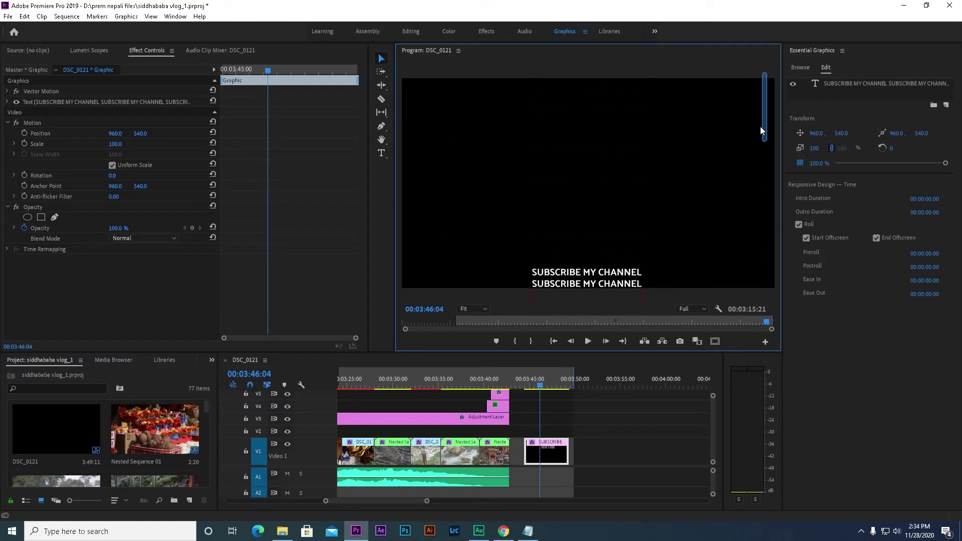
left_click(523, 386)
key("space")
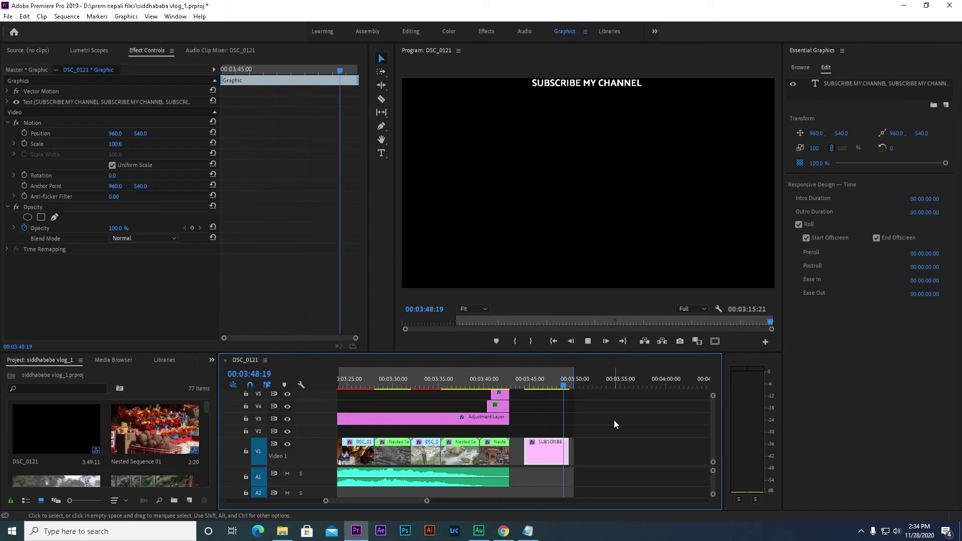
- Turn off Start Offscreen so the roll begins already on screen, and check its start
left_click_drag(571, 385, 548, 386)
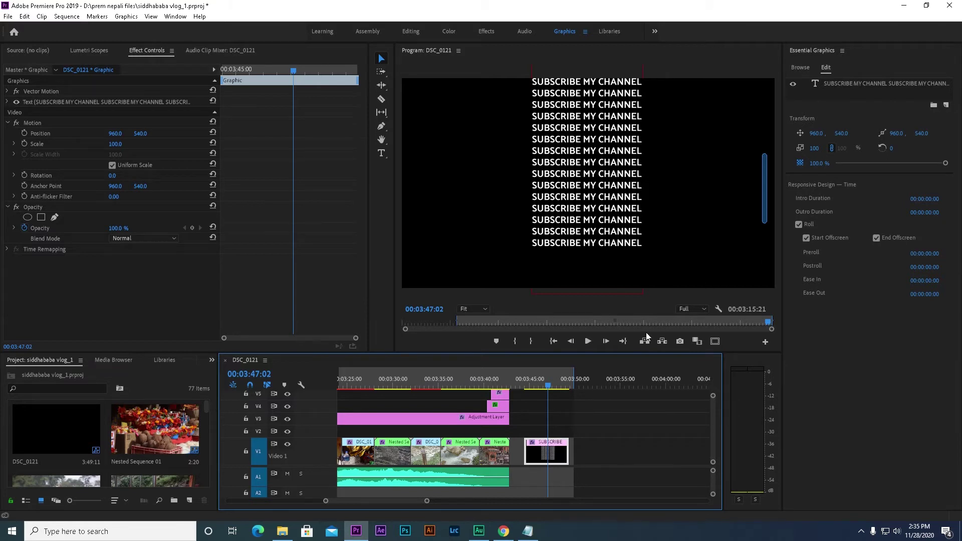
left_click_drag(547, 387, 528, 387)
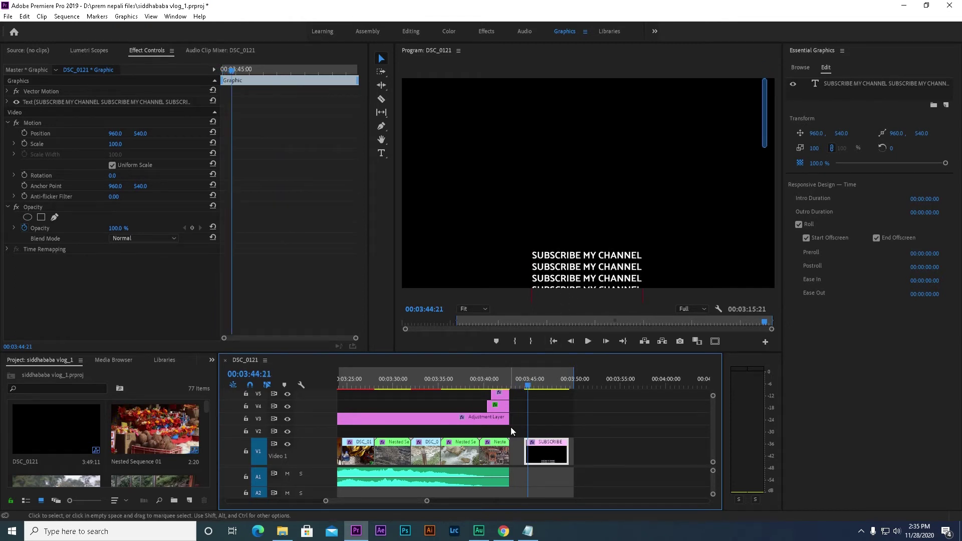
left_click(806, 238)
left_click_drag(528, 389, 534, 386)
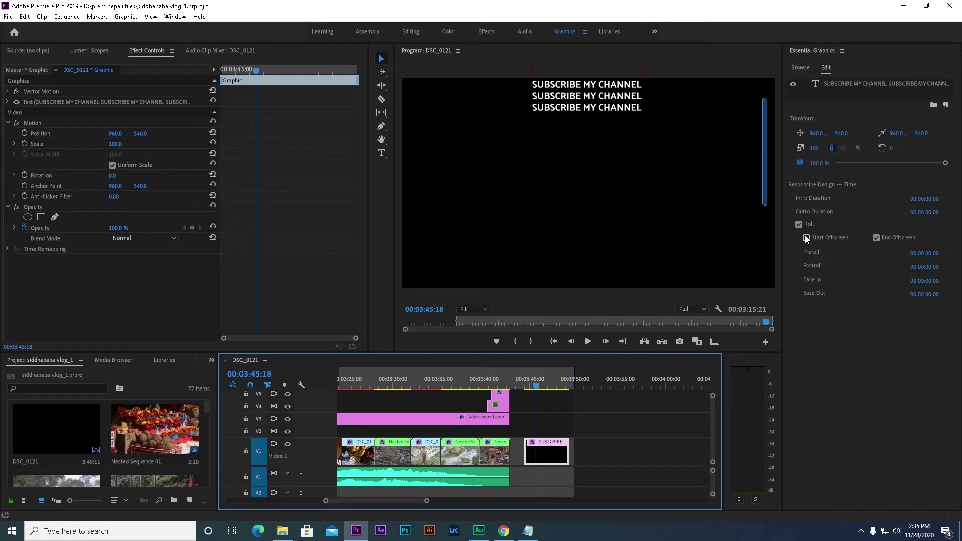
- Re-enable Start Offscreen, preview the roll, and set Preroll to 00:00:02:09
left_click(805, 236)
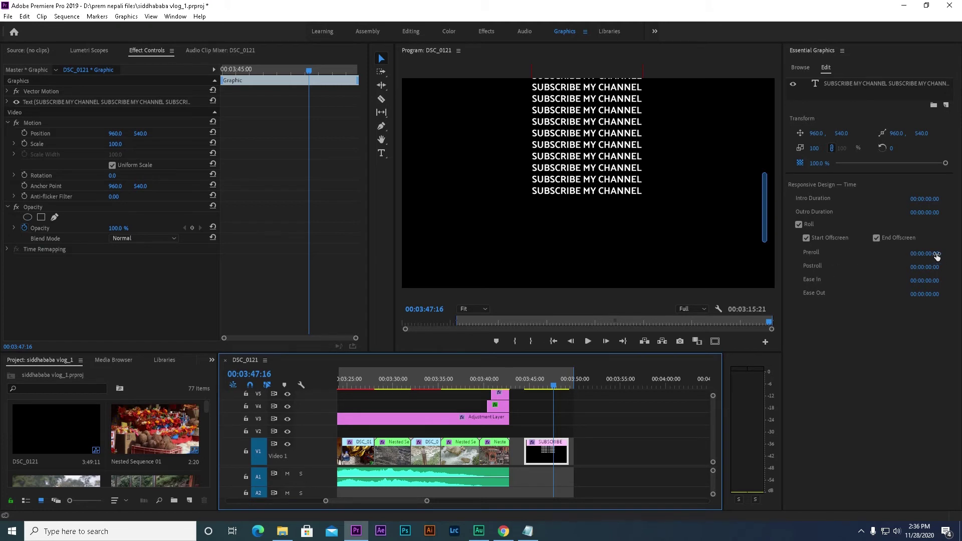
left_click(519, 389)
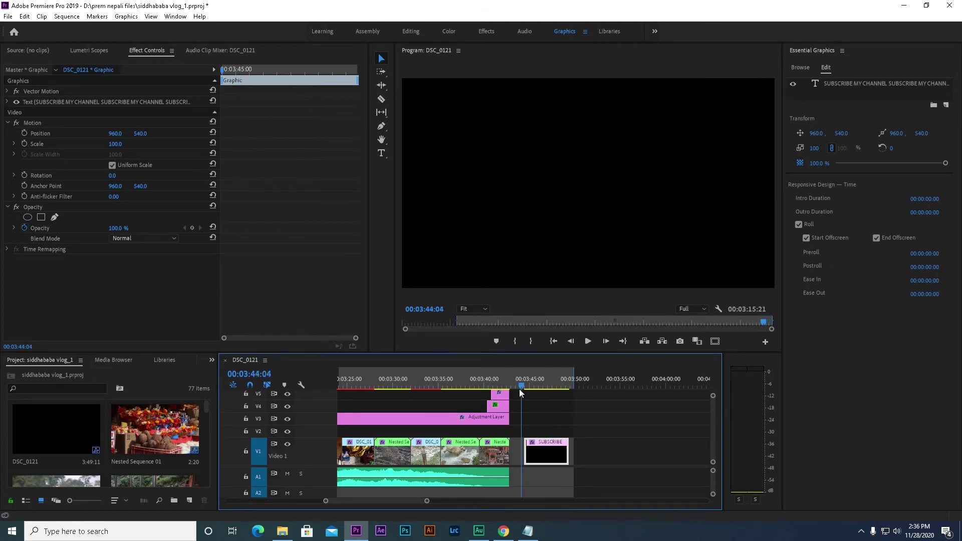
key("space")
key("space")
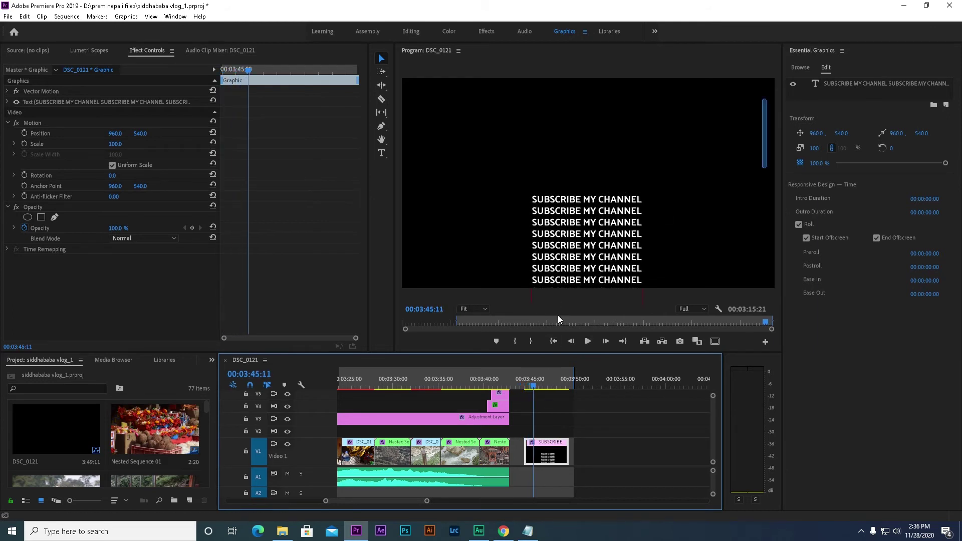
left_click_drag(534, 388, 530, 388)
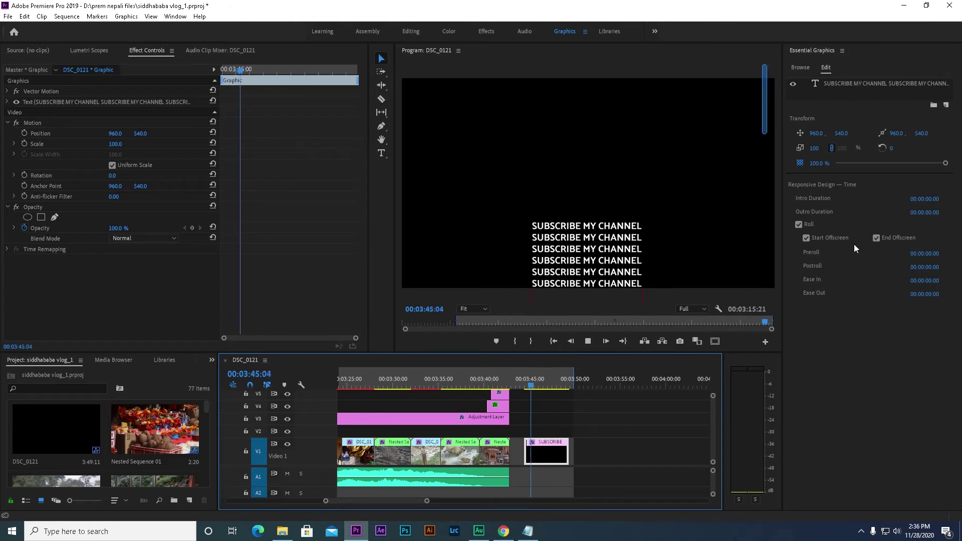
left_click_drag(935, 255, 945, 257)
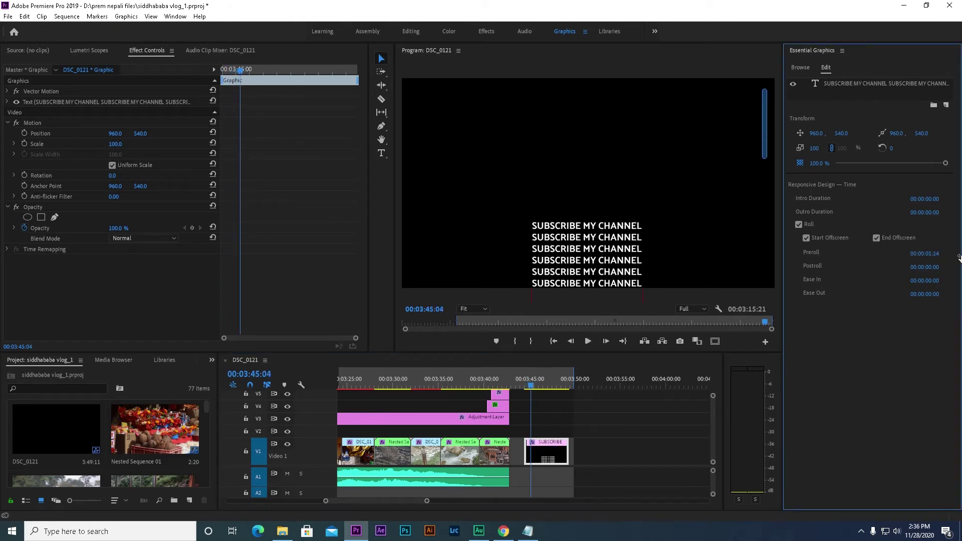
left_click(525, 386)
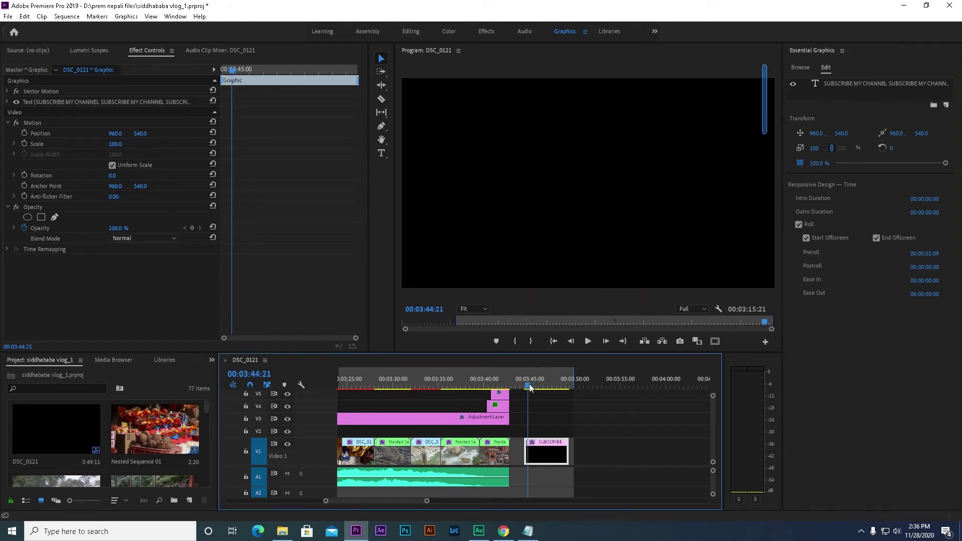
- Preview the roll, reset Preroll to 00:00:00:00, and scrub back to the roll's start
left_click_drag(527, 388, 526, 390)
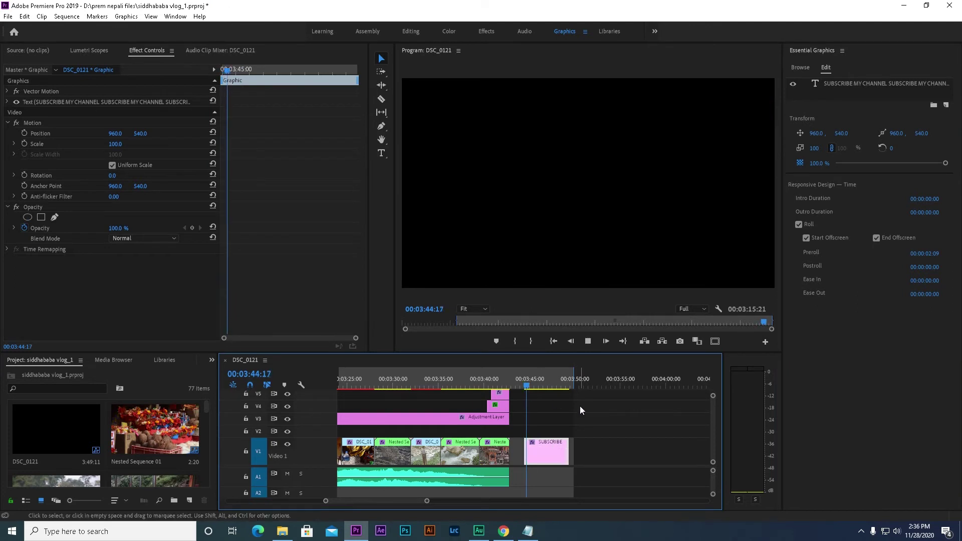
key("space")
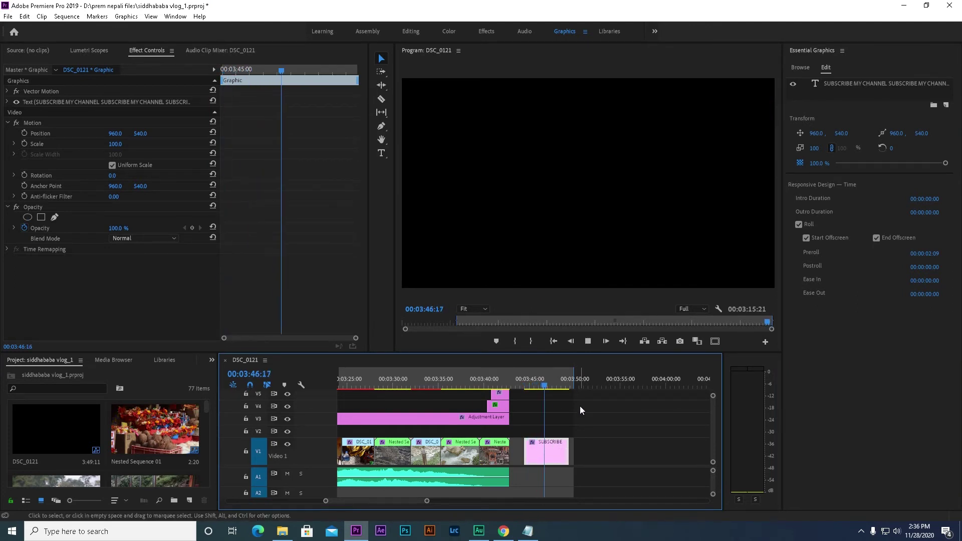
key("space")
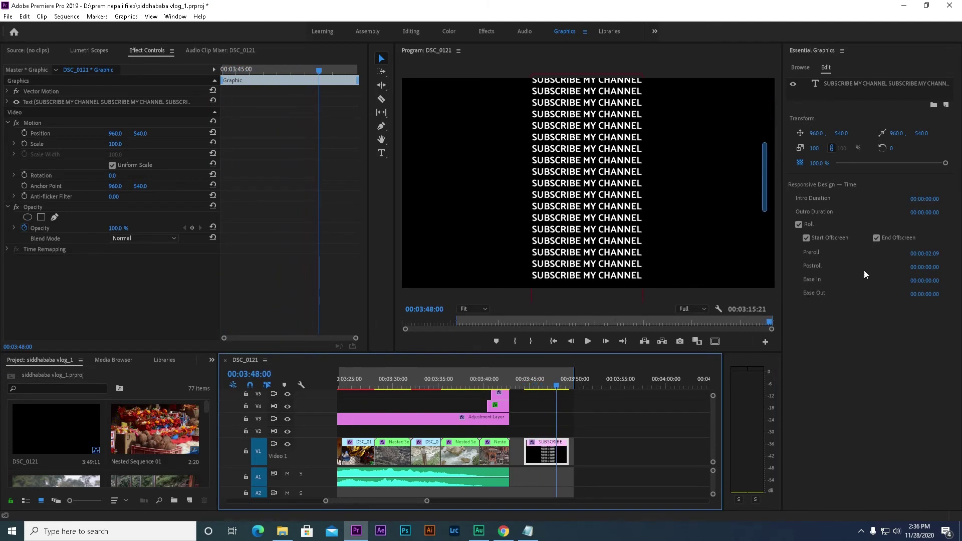
left_click_drag(931, 249, 917, 249)
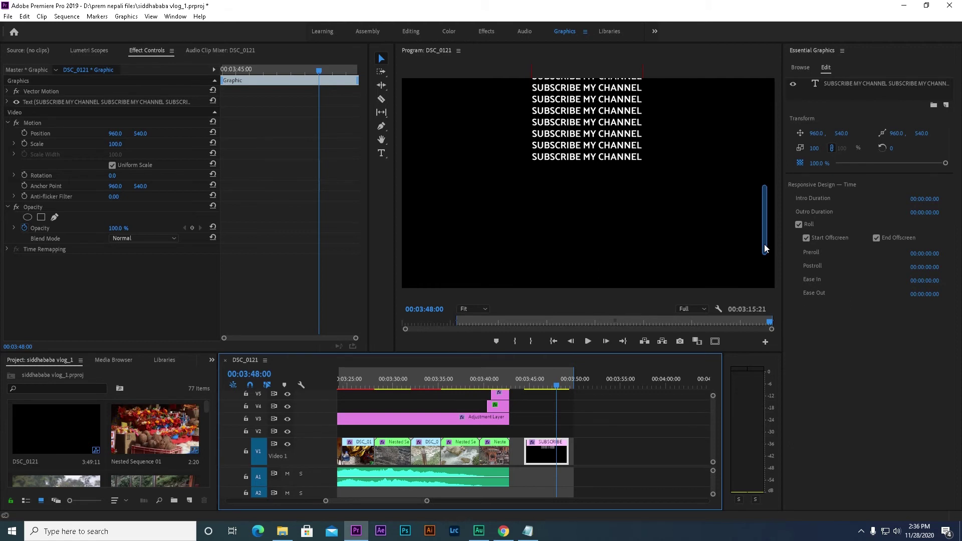
left_click_drag(765, 248, 770, 218)
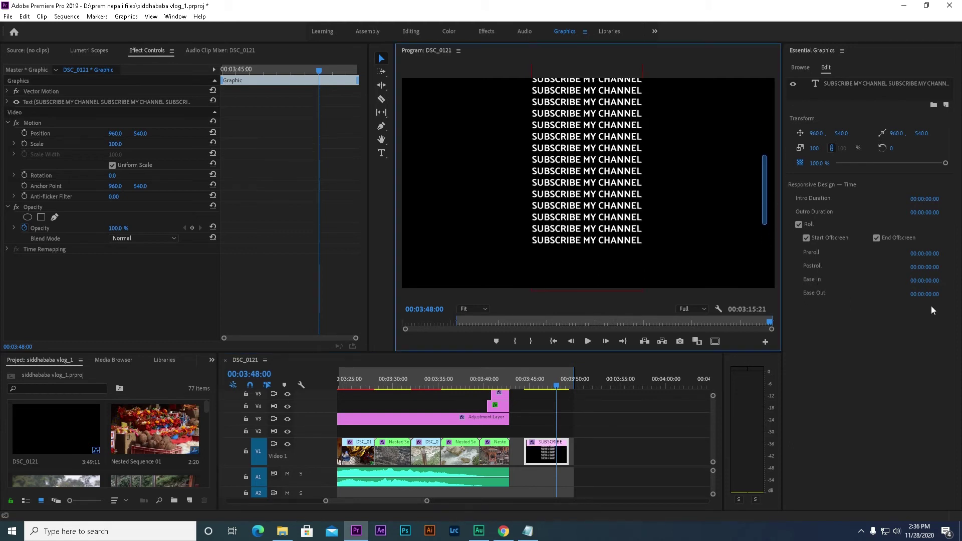
left_click(548, 386)
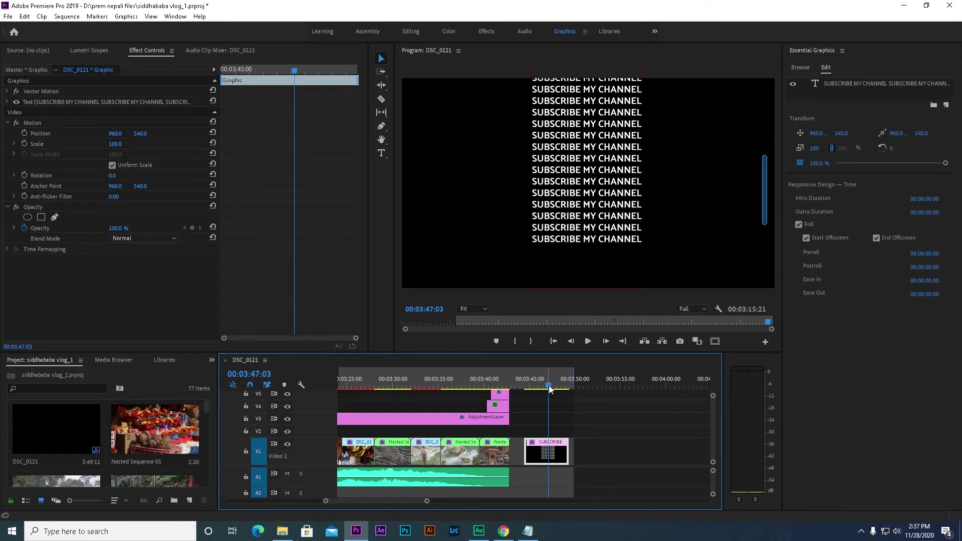
left_click_drag(548, 387, 523, 389)
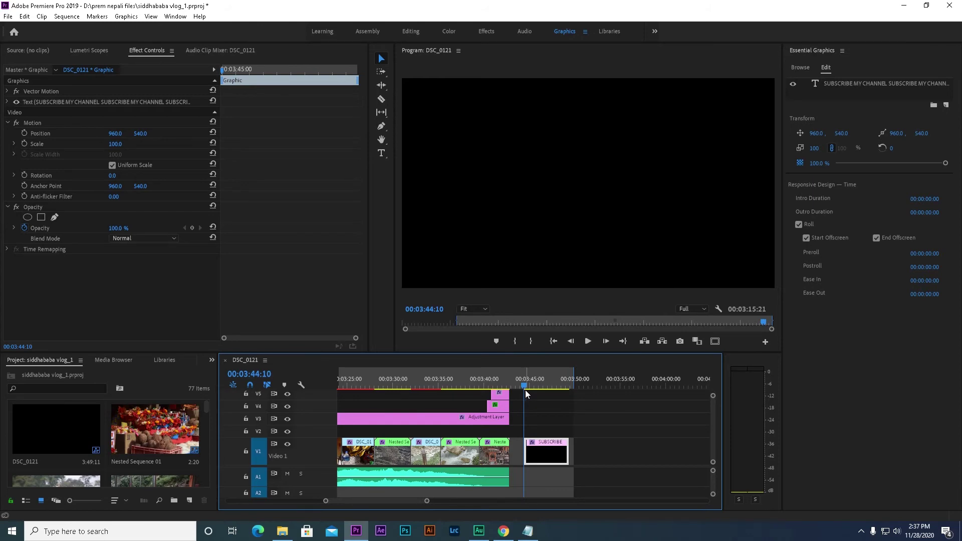
- Stretch the SUBSCRIBE clip to 00:00:16:14, ending at 00:04:00:24, and preview the slower roll
key("equal")
key("space")
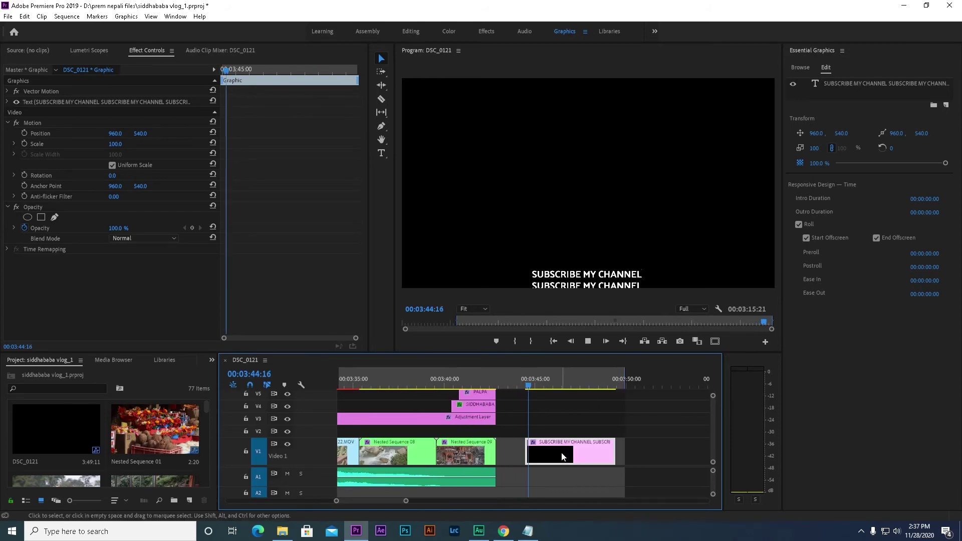
key("minus")
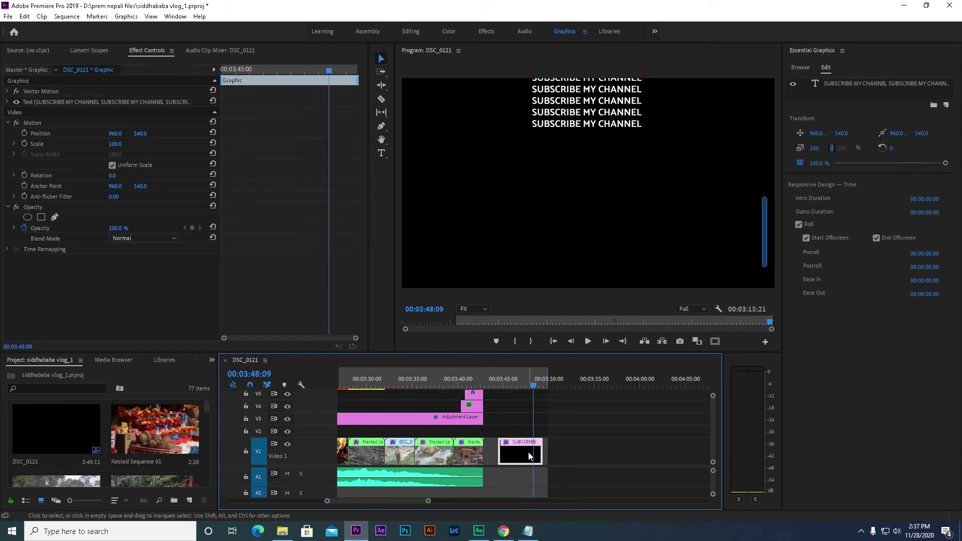
left_click_drag(547, 452, 644, 449)
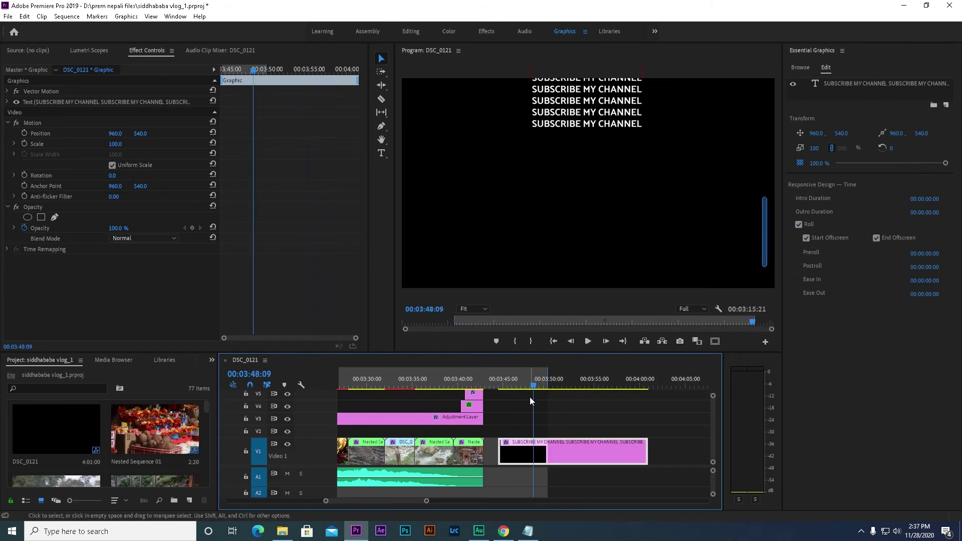
key("space")
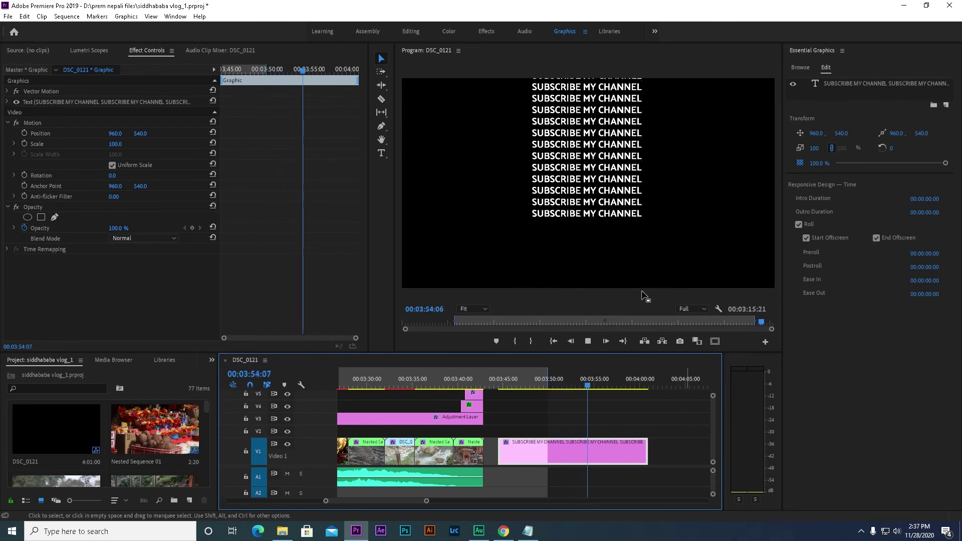
key("space")
left_click_drag(594, 385, 555, 384)
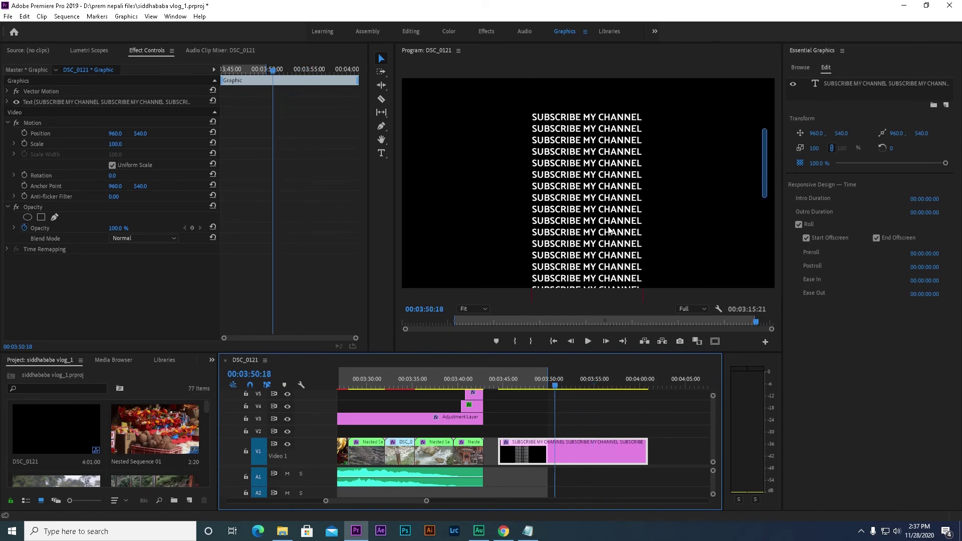
- Select the graphic's text layer and try a dark red text fill
left_click(559, 386)
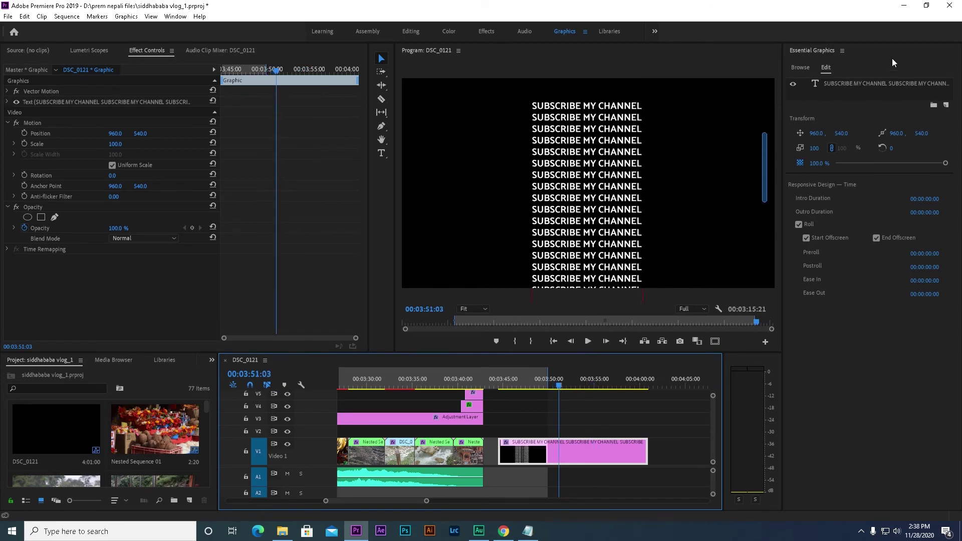
left_click(859, 83)
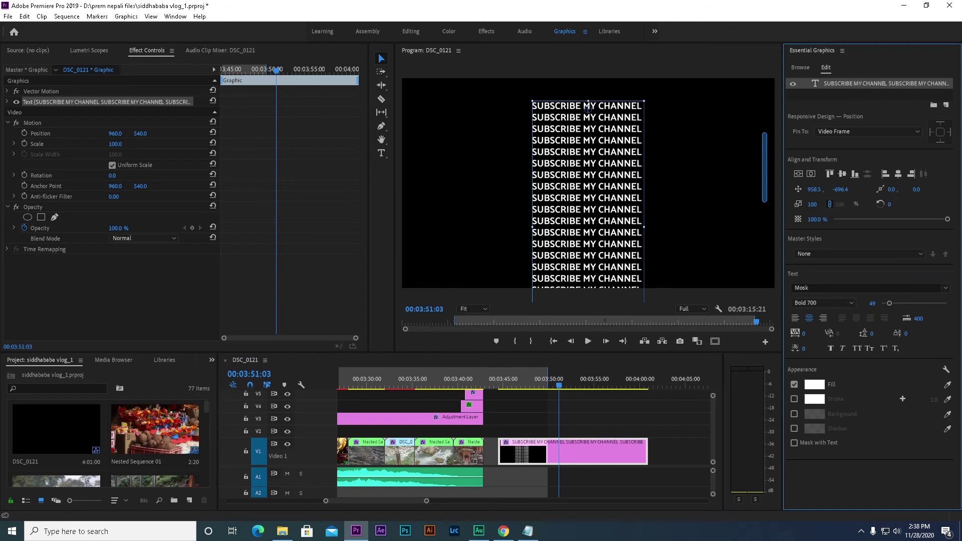
left_click(795, 386)
left_click(794, 386)
left_click(814, 384)
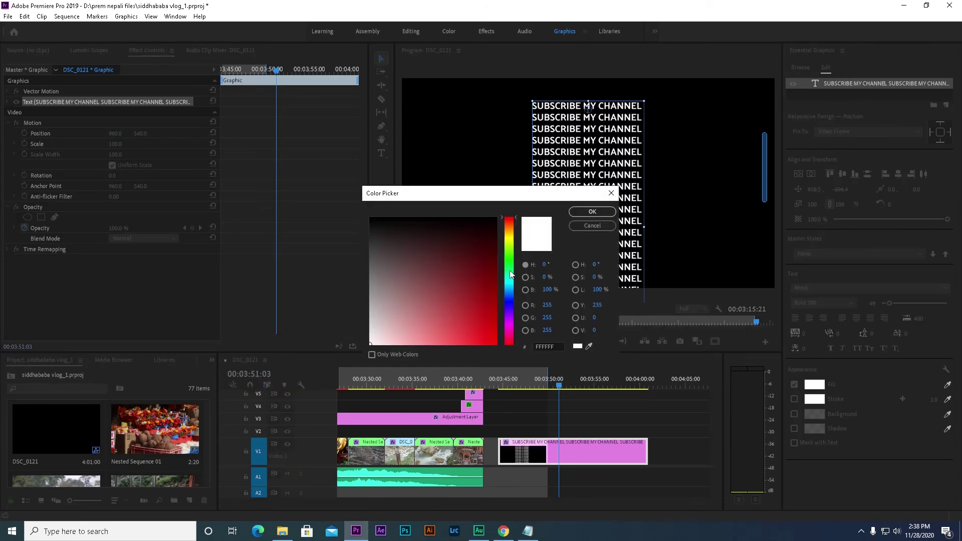
left_click(481, 249)
left_click(589, 212)
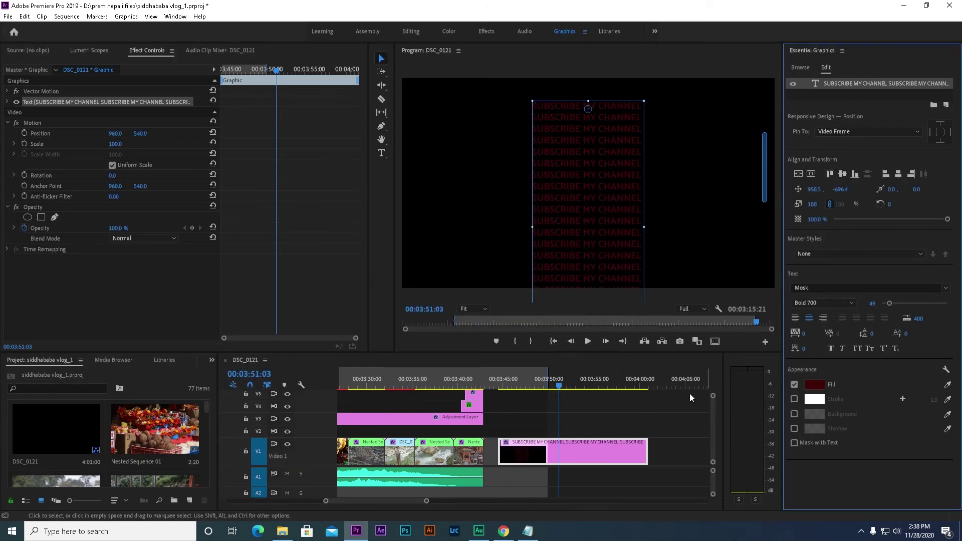
- Change the text fill colour to bright yellow
left_click(815, 384)
left_click_drag(508, 283, 509, 239)
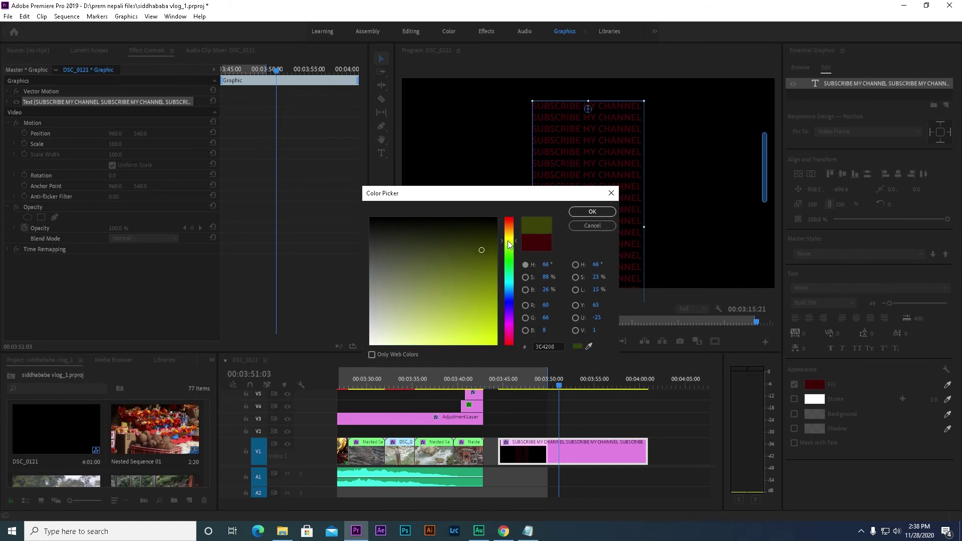
left_click(491, 319)
left_click(593, 211)
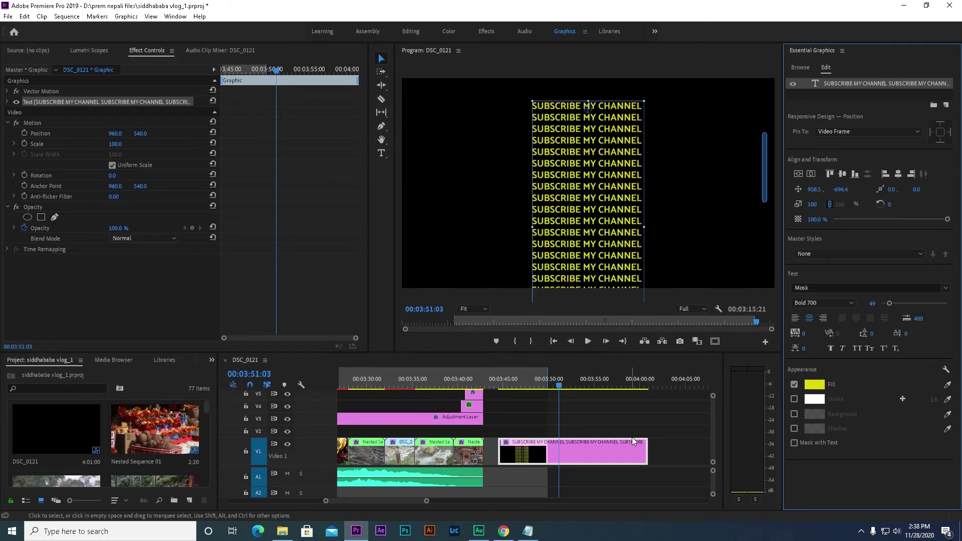
- Add a white stroke at width 1.0 around the text, undoing a trial width of 57
left_click(649, 408)
left_click(581, 446)
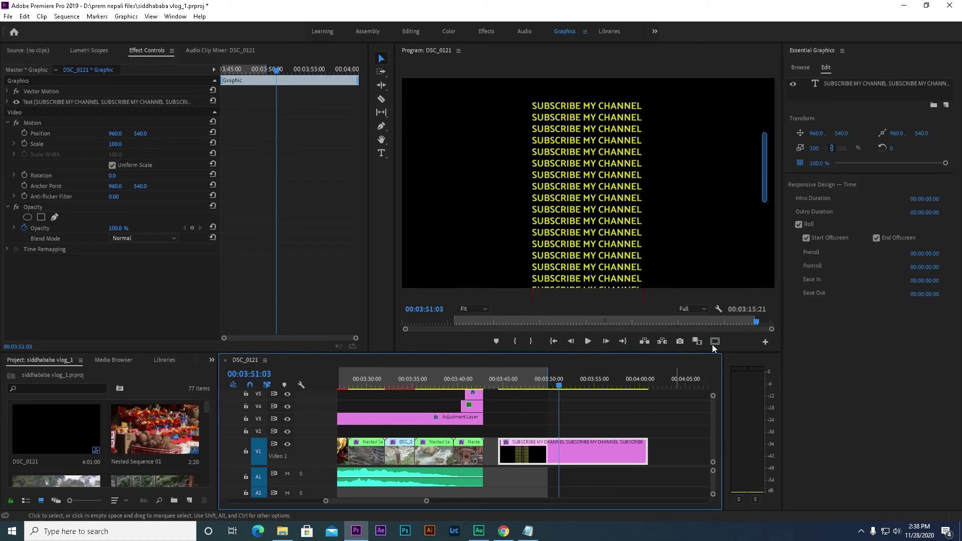
left_click(858, 82)
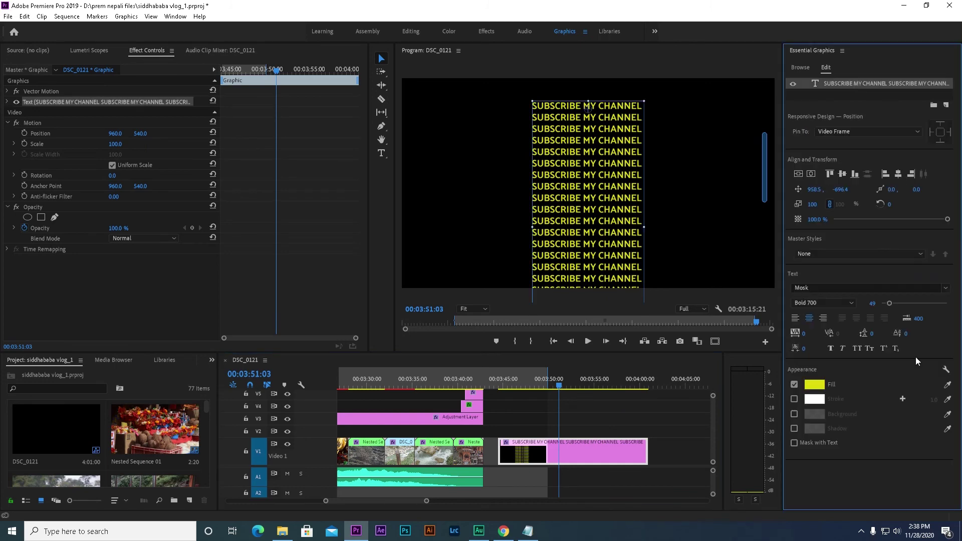
left_click(793, 400)
left_click_drag(934, 401, 926, 400)
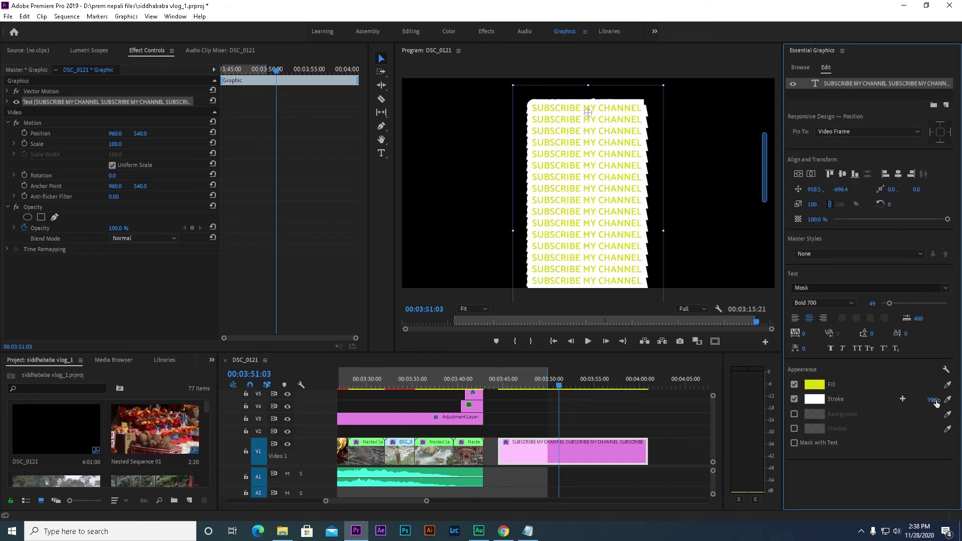
key("ctrl+z")
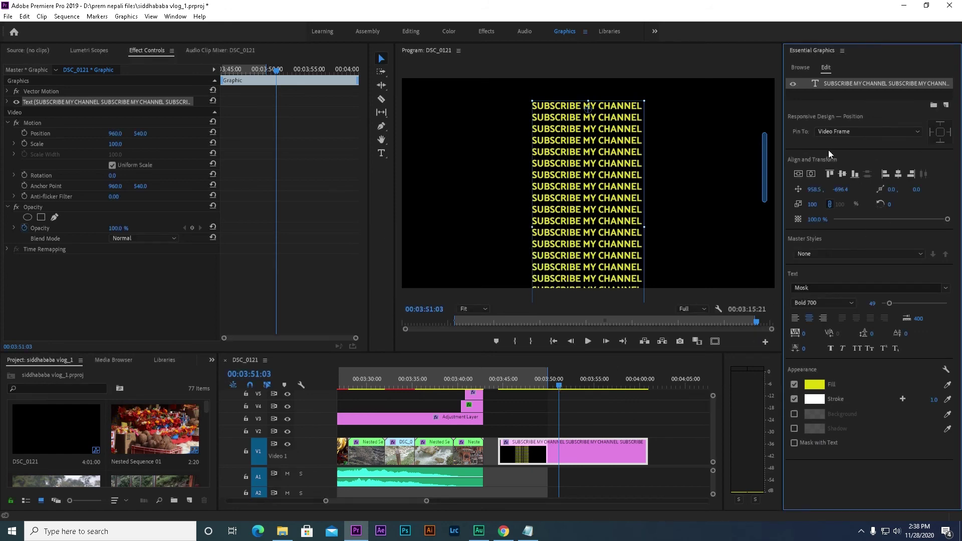
- Check the roll and save the siddhababa vlog_1 project
left_click_drag(573, 387, 578, 388)
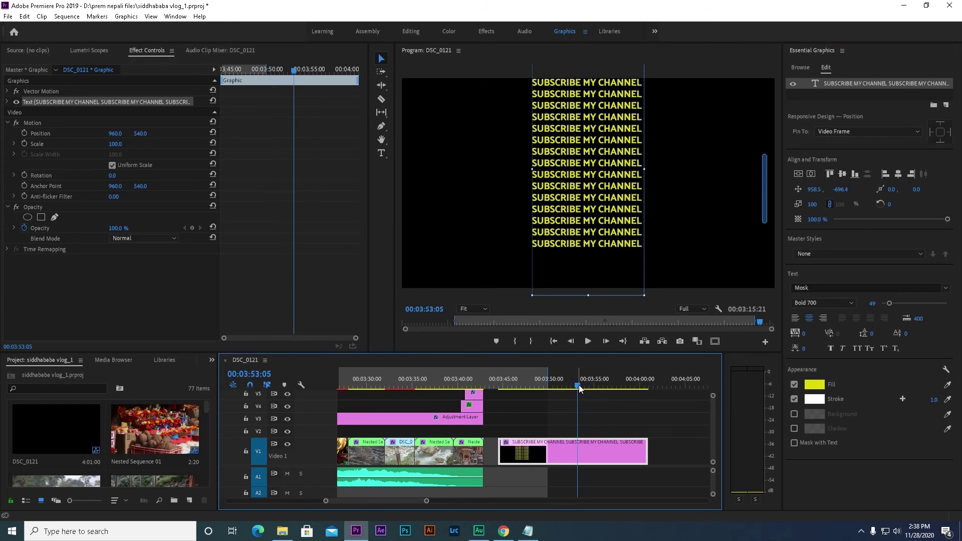
key("ctrl+s")
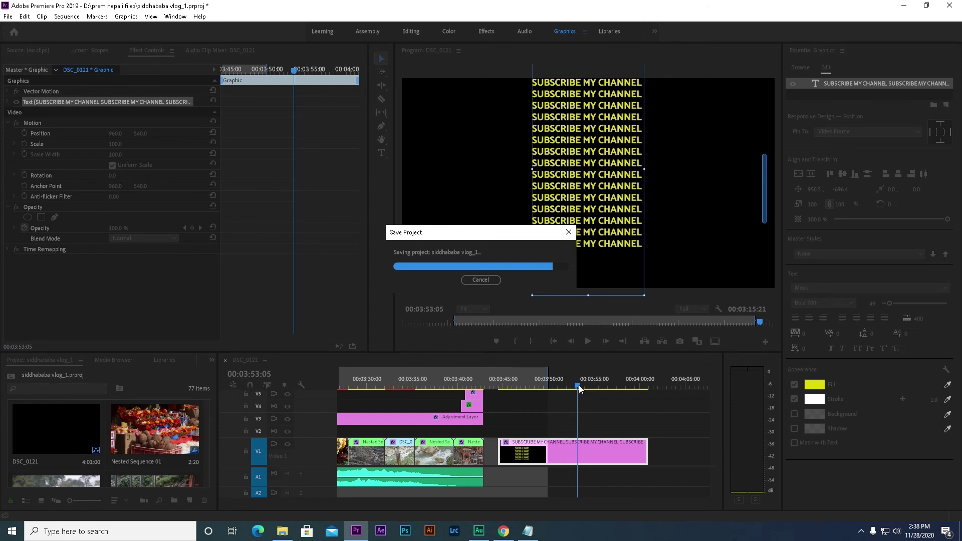